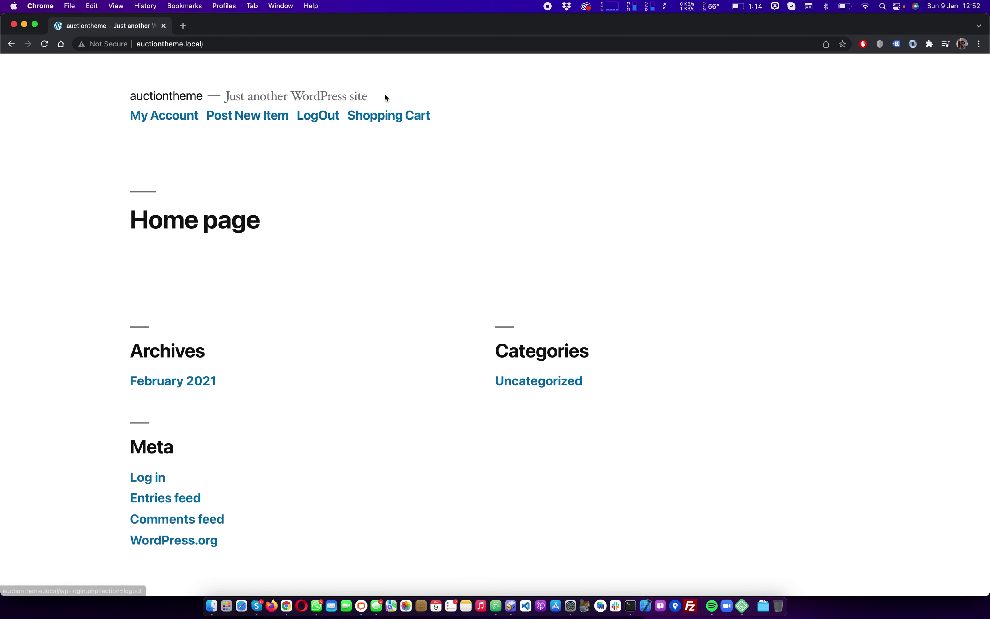
Highlight the site title and tagline, then load the site's wp-admin address
{"action": "left_click_drag", "start_coordinate": [384, 94], "coordinate": [138, 93]}
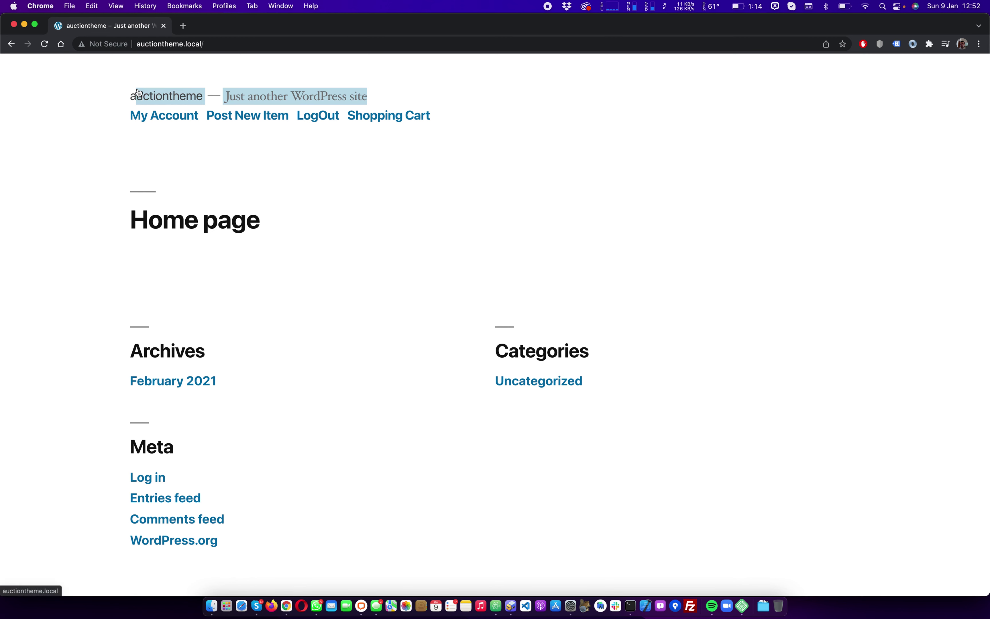
{"action": "left_click", "coordinate": [172, 76]}
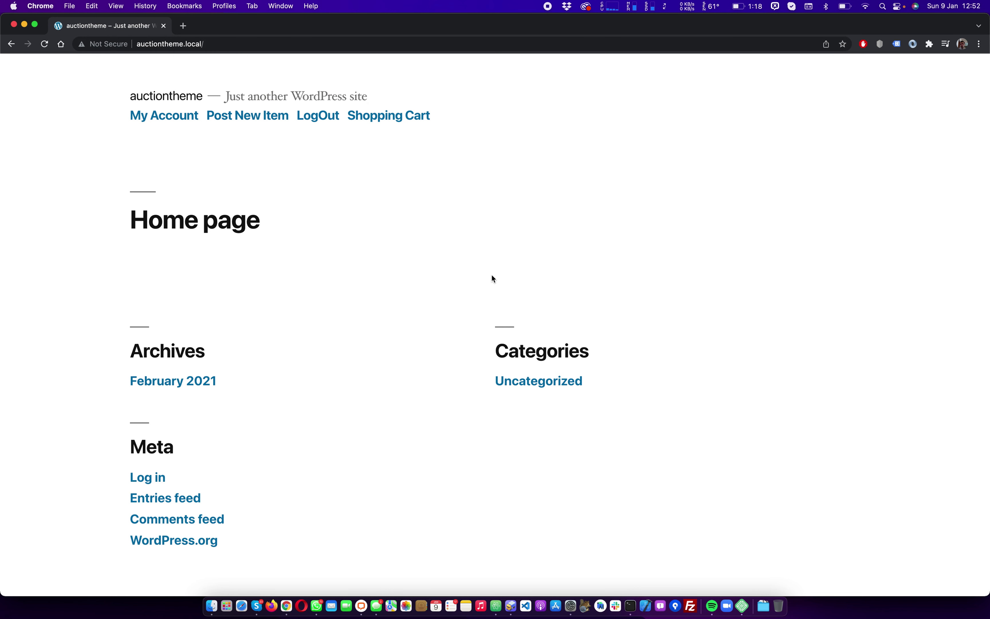
{"action": "left_click", "coordinate": [267, 45]}
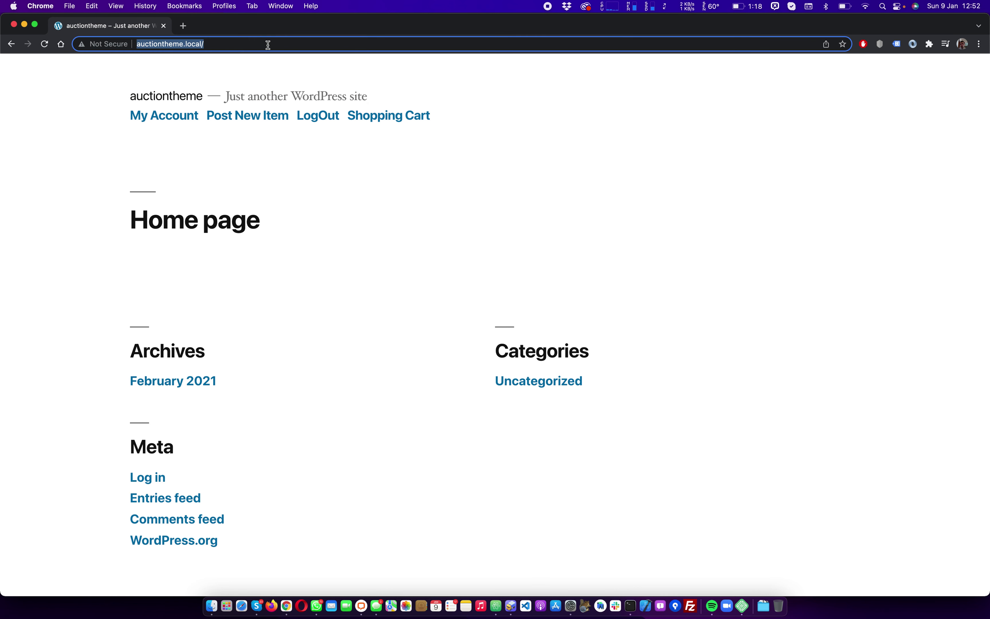
{"action": "key", "text": "Right"}
{"action": "type", "text": "wp-admin"}
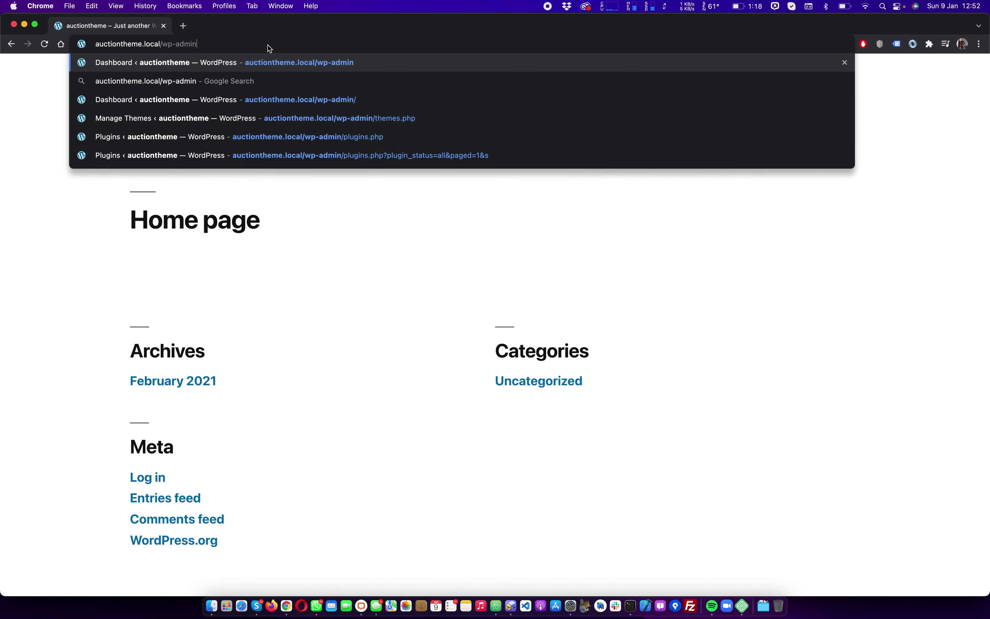
{"action": "key", "text": "Return"}
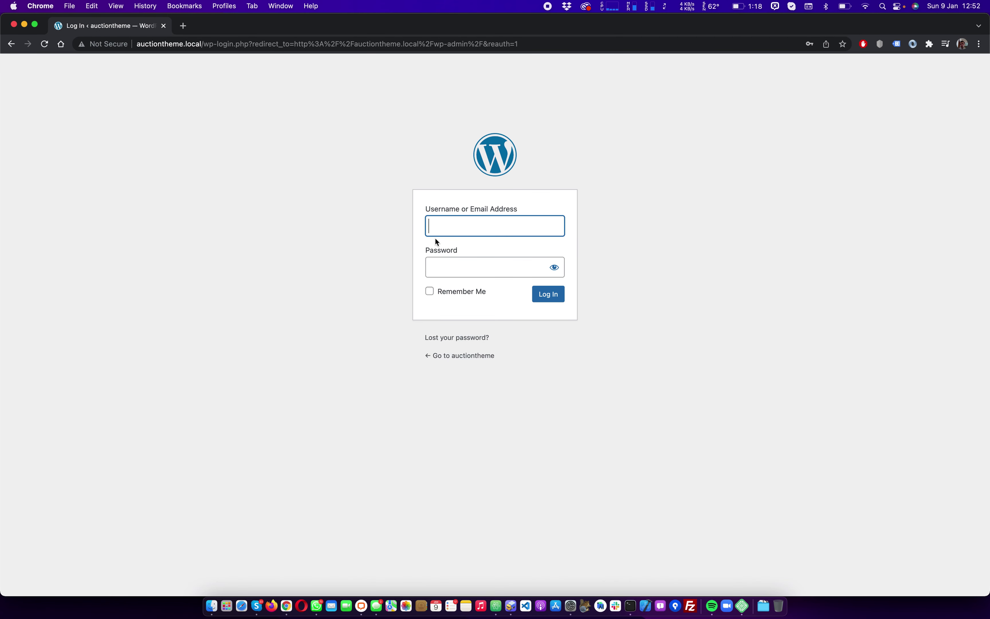
Sign in with the administrator username and password and postpone the admin email verification
{"action": "left_click", "coordinate": [435, 238]}
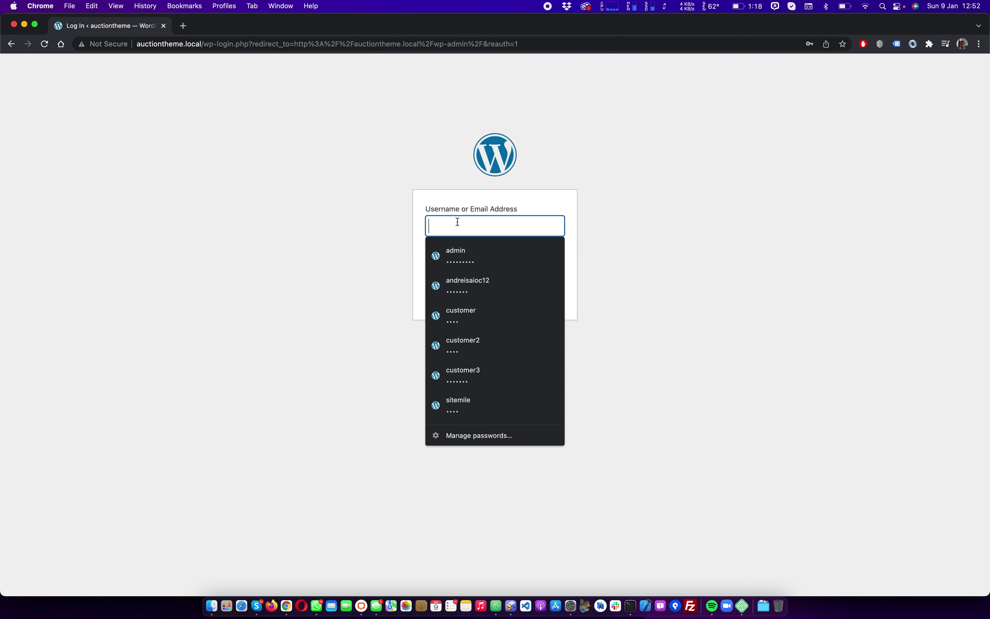
{"action": "type", "text": "admin"}
{"action": "key", "text": "Tab"}
{"action": "type", "text": "**********"}
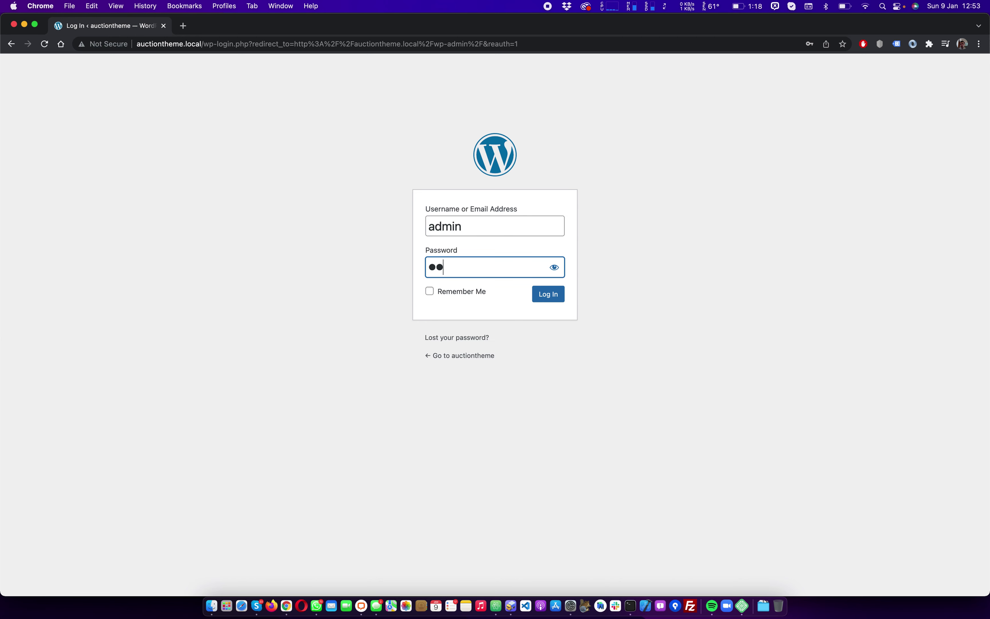
{"action": "key", "text": "Return"}
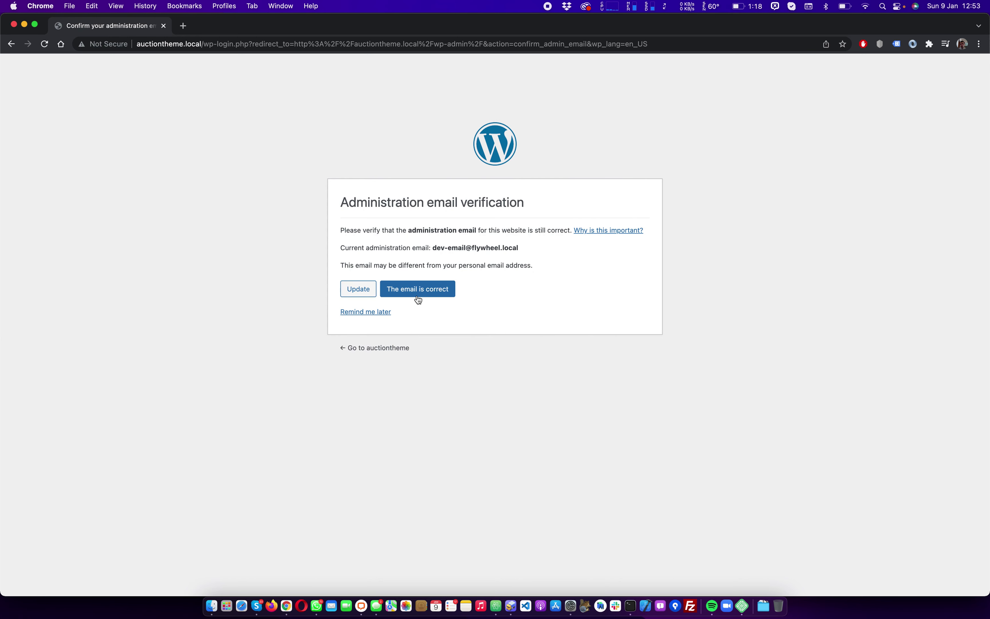
{"action": "left_click", "coordinate": [376, 313]}
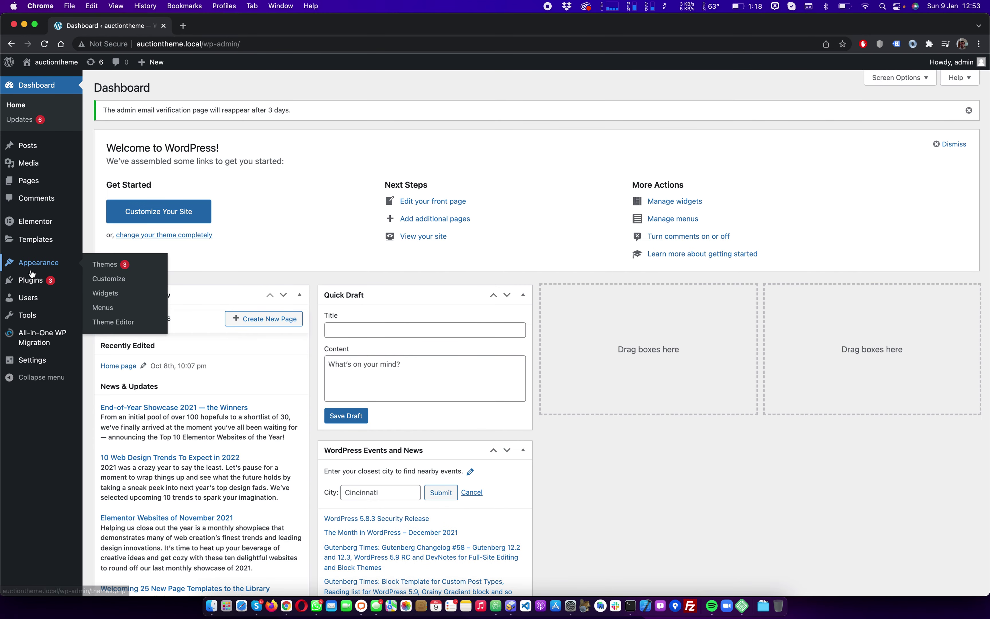
Activate the auctiontheme theme under Appearance > Themes
{"action": "mouse_move", "coordinate": [30, 268]}
{"action": "left_click", "coordinate": [110, 266]}
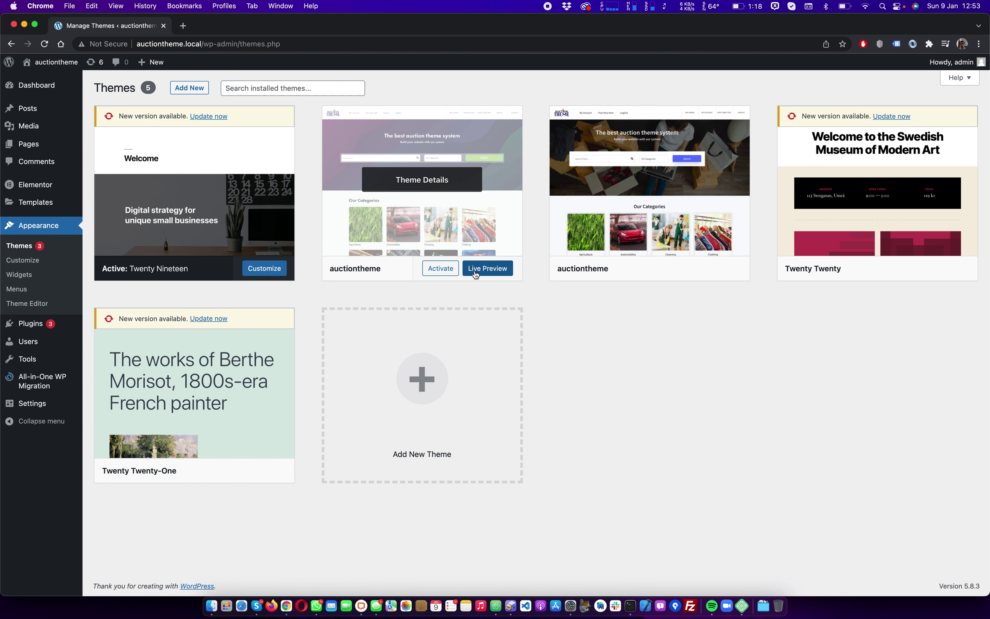
{"action": "left_click", "coordinate": [441, 269]}
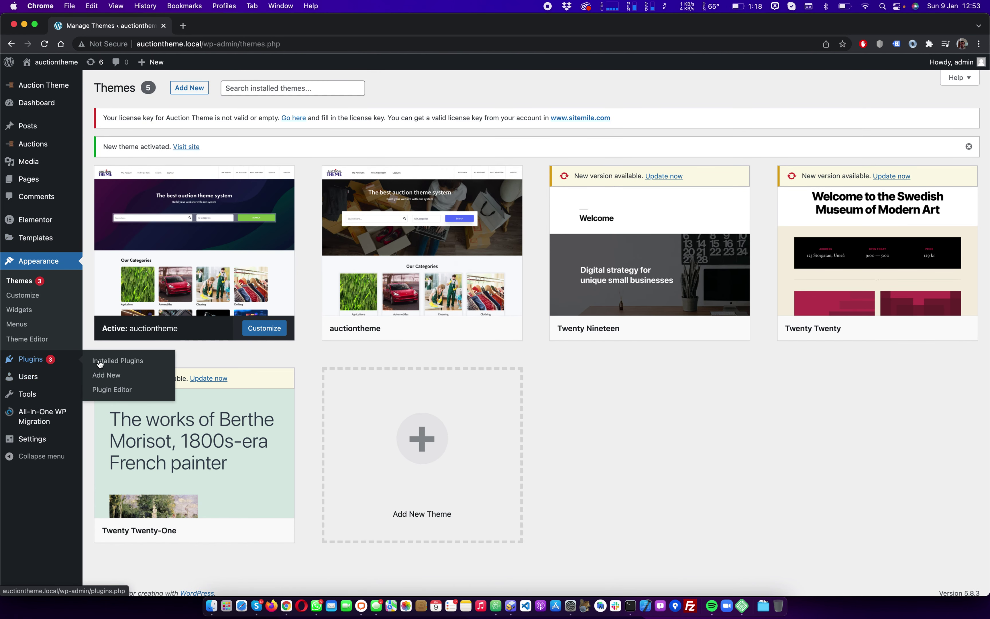
Activate the AuctionTheme Seat Auctions plugin from the installed plugins list
{"action": "left_click", "coordinate": [102, 362]}
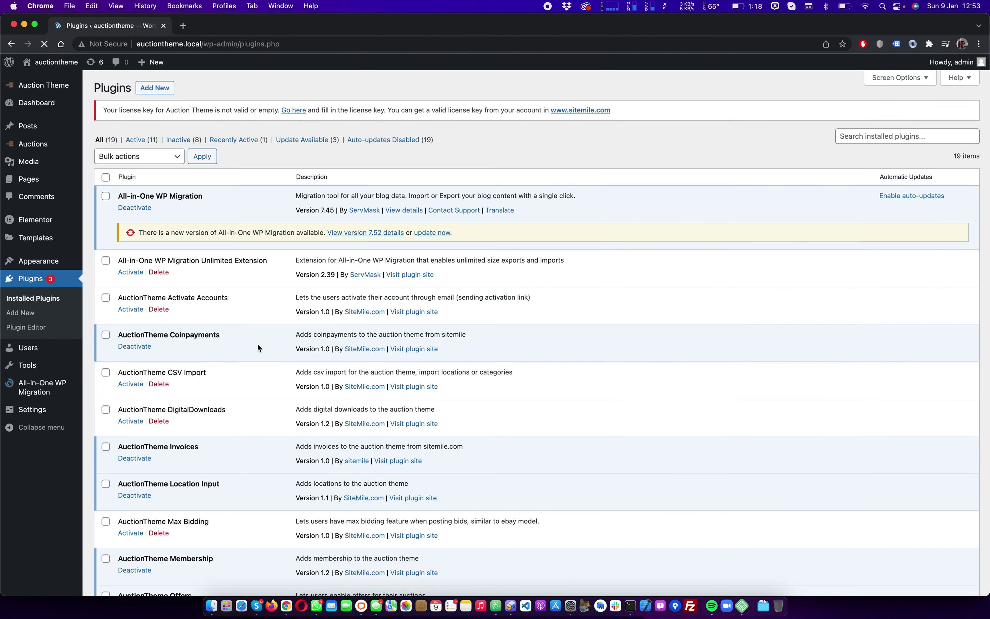
{"action": "scroll", "coordinate": [258, 347], "scroll_direction": "down", "scroll_amount": 5}
{"action": "scroll", "coordinate": [258, 345], "scroll_direction": "down", "scroll_amount": 1}
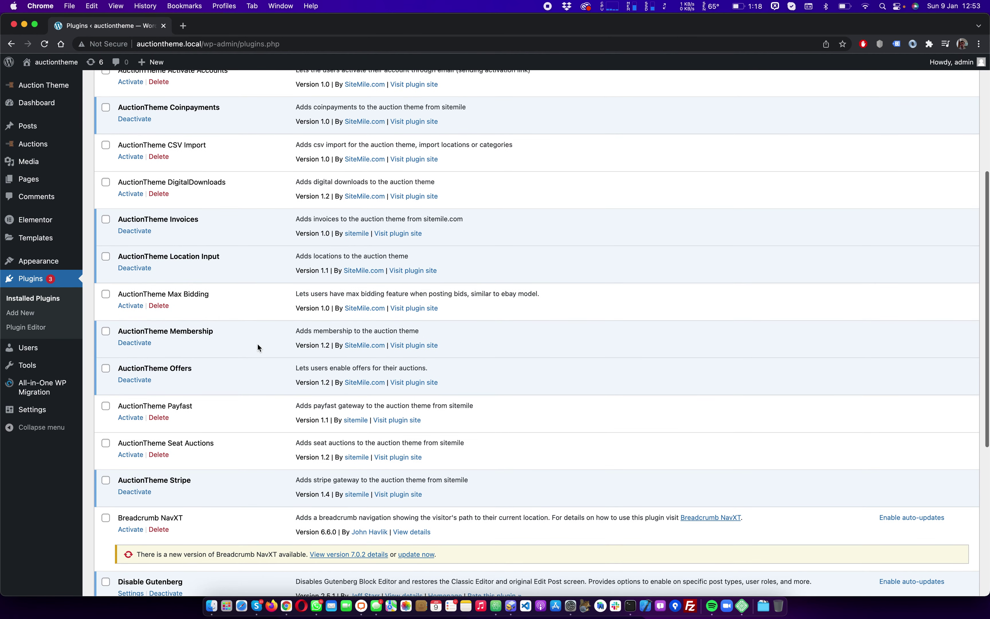
{"action": "left_click", "coordinate": [133, 456]}
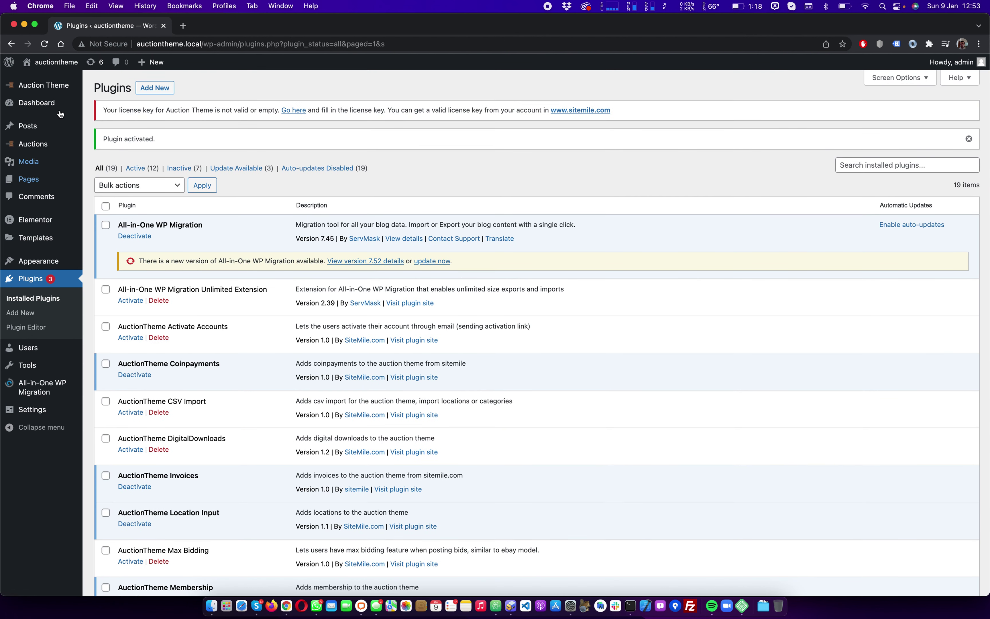
In Auction Theme General Options, confirm Enable Seat Auction is Yes and save the options
{"action": "mouse_move", "coordinate": [53, 85]}
{"action": "left_click", "coordinate": [132, 116]}
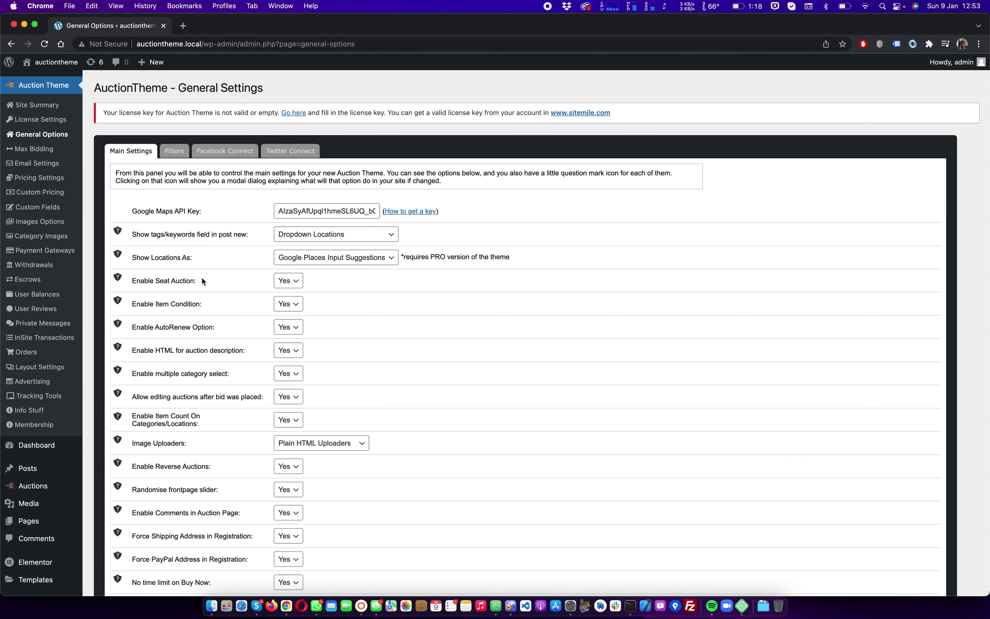
{"action": "left_click_drag", "start_coordinate": [132, 279], "coordinate": [185, 283]}
{"action": "scroll", "coordinate": [274, 287], "scroll_direction": "down", "scroll_amount": 20}
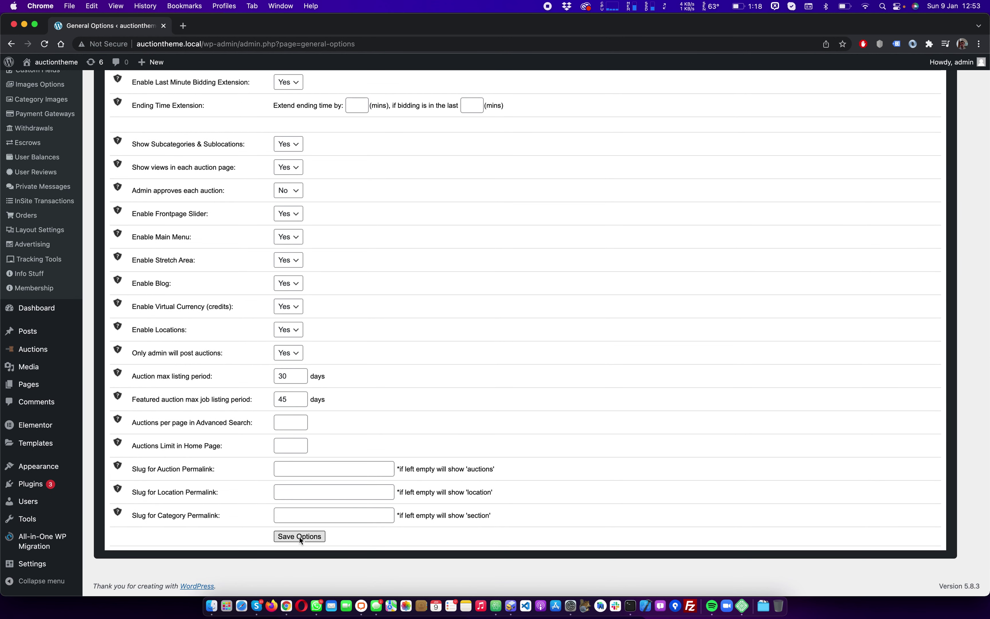
{"action": "left_click", "coordinate": [300, 536]}
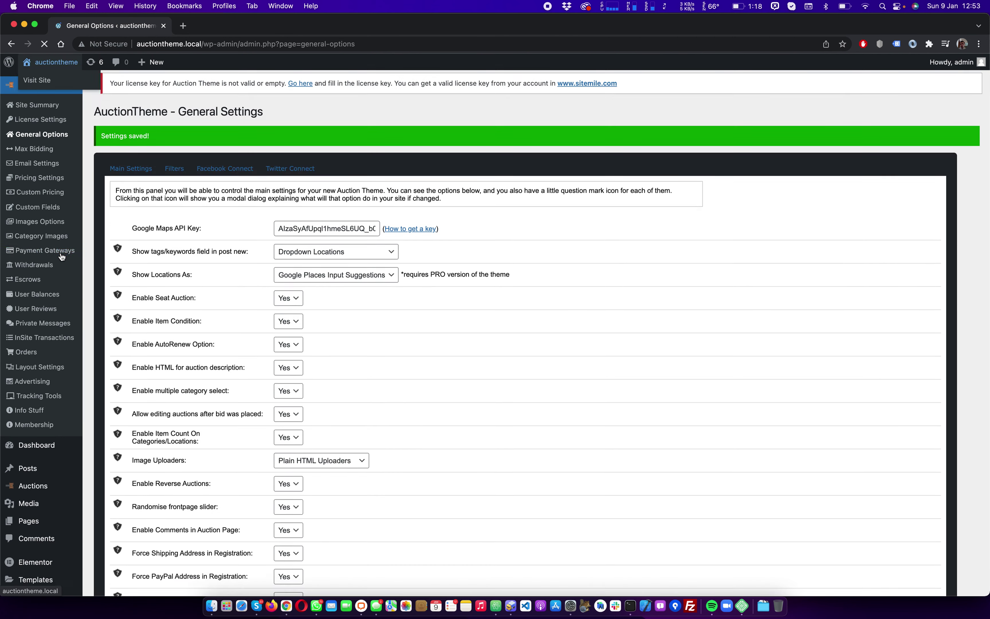
Log out of admin and sign in via MY ACCOUNT with the saved customer login
{"action": "mouse_move", "coordinate": [960, 65]}
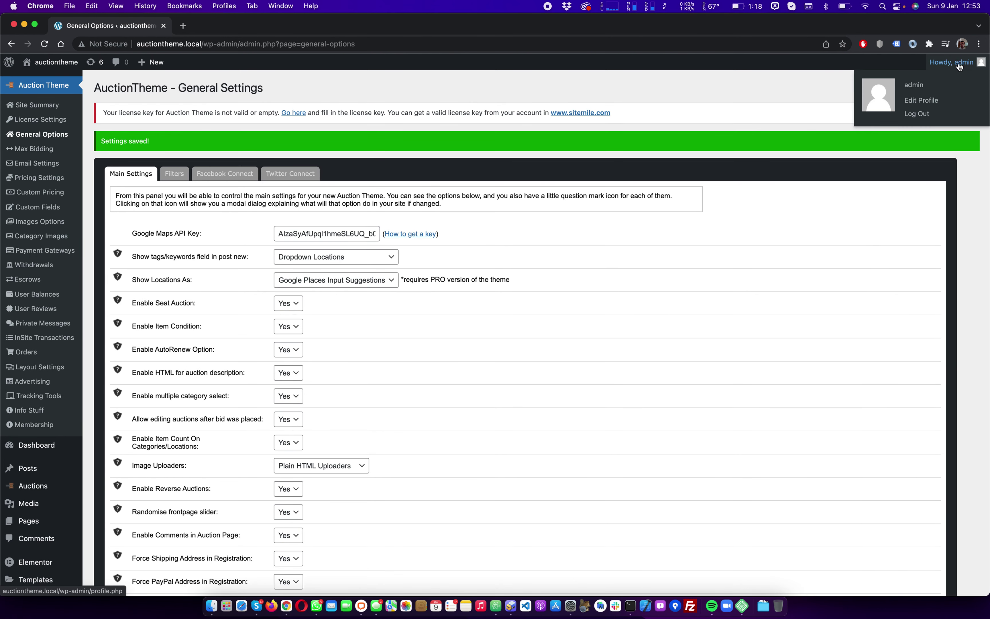
{"action": "left_click", "coordinate": [912, 115]}
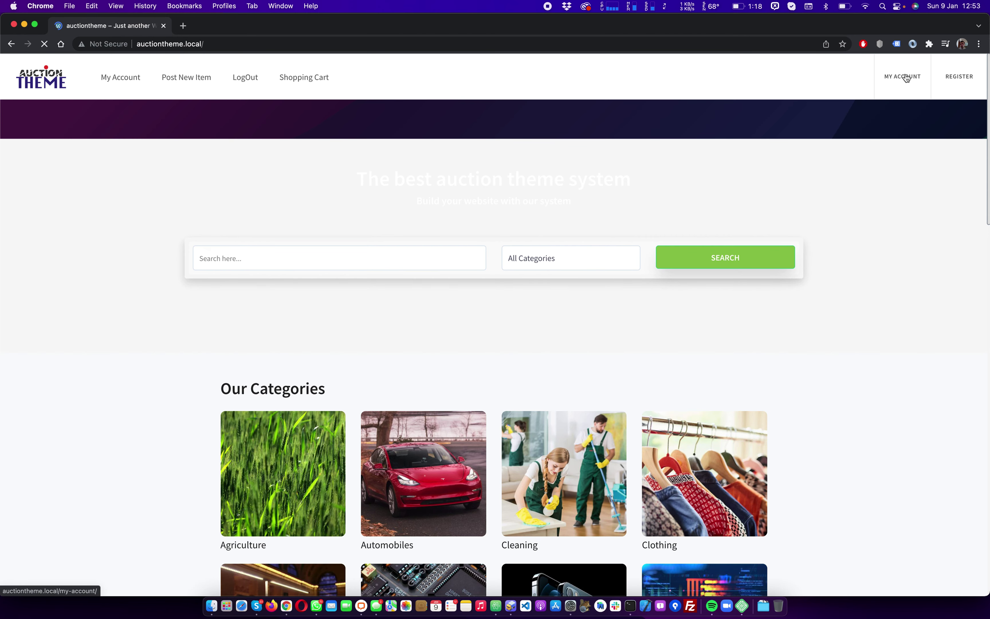
{"action": "left_click", "coordinate": [907, 78]}
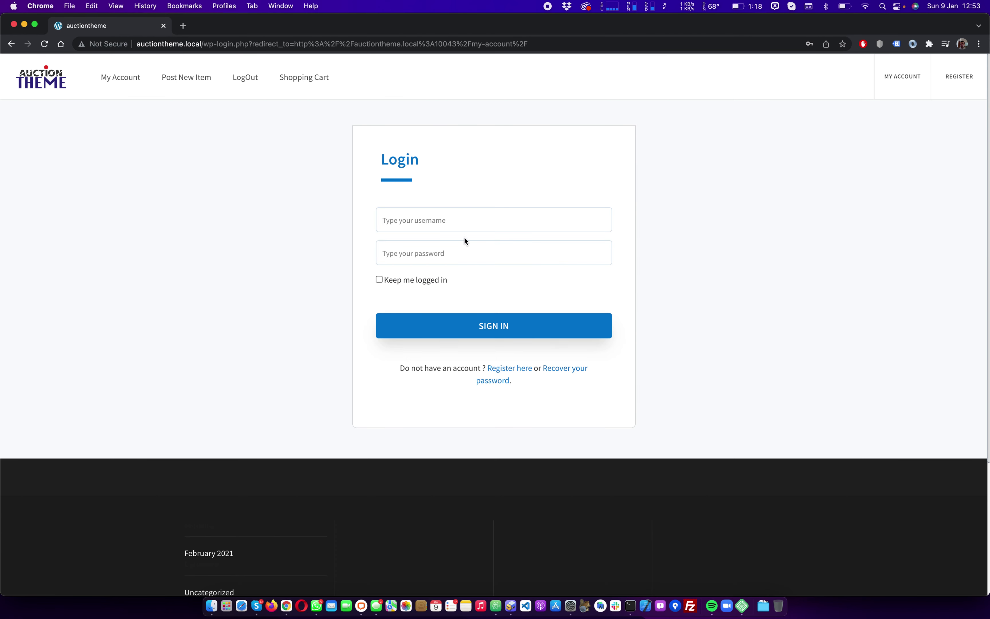
{"action": "left_click", "coordinate": [470, 221]}
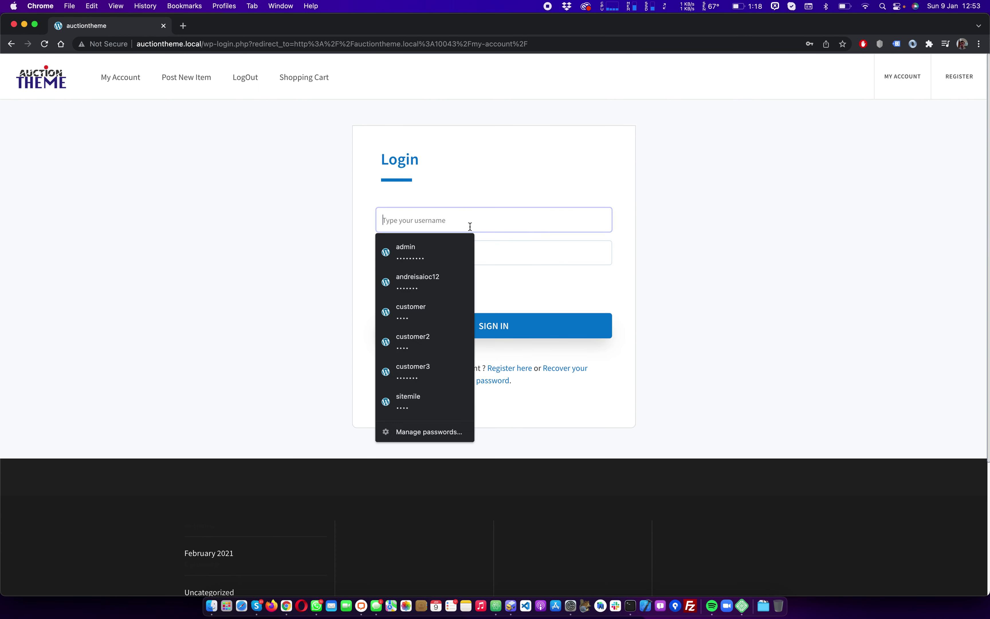
{"action": "left_click", "coordinate": [426, 312]}
{"action": "left_click", "coordinate": [512, 328]}
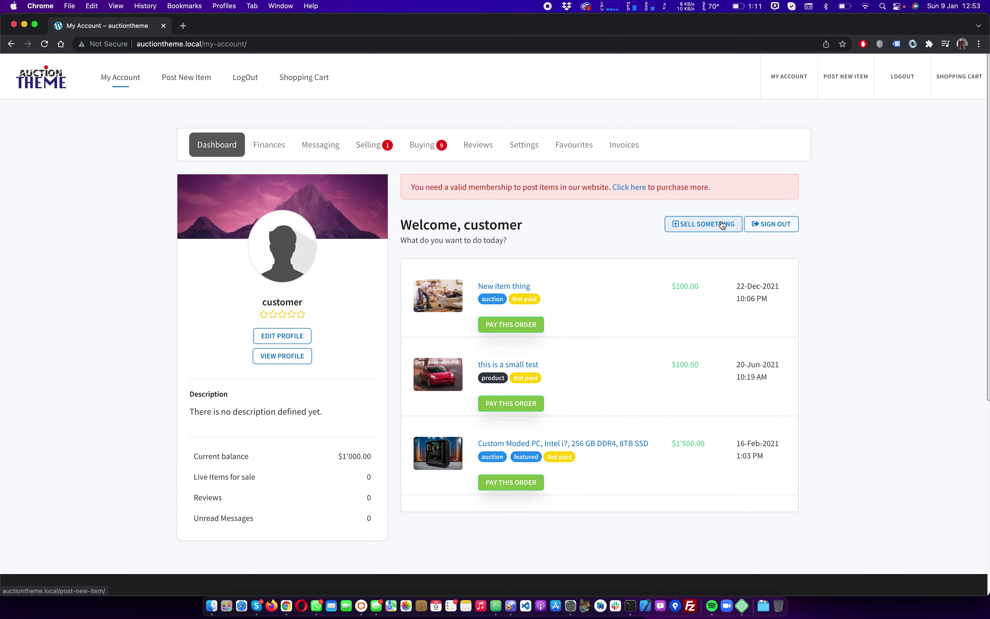
{"action": "left_click", "coordinate": [702, 227]}
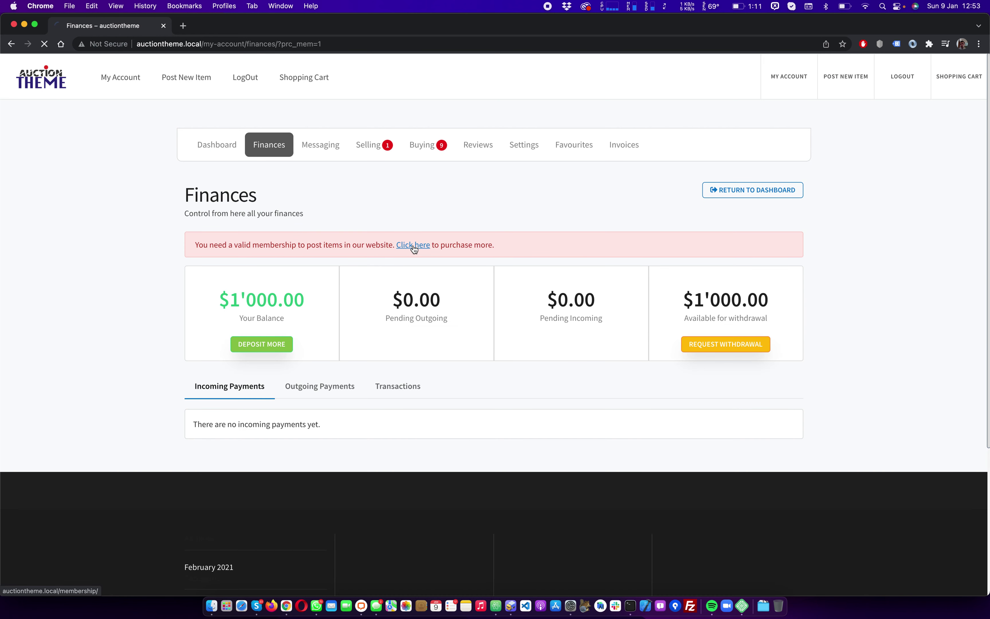
Buy the $10 Basic Membership with the account balance and return to the account
{"action": "left_click", "coordinate": [413, 245]}
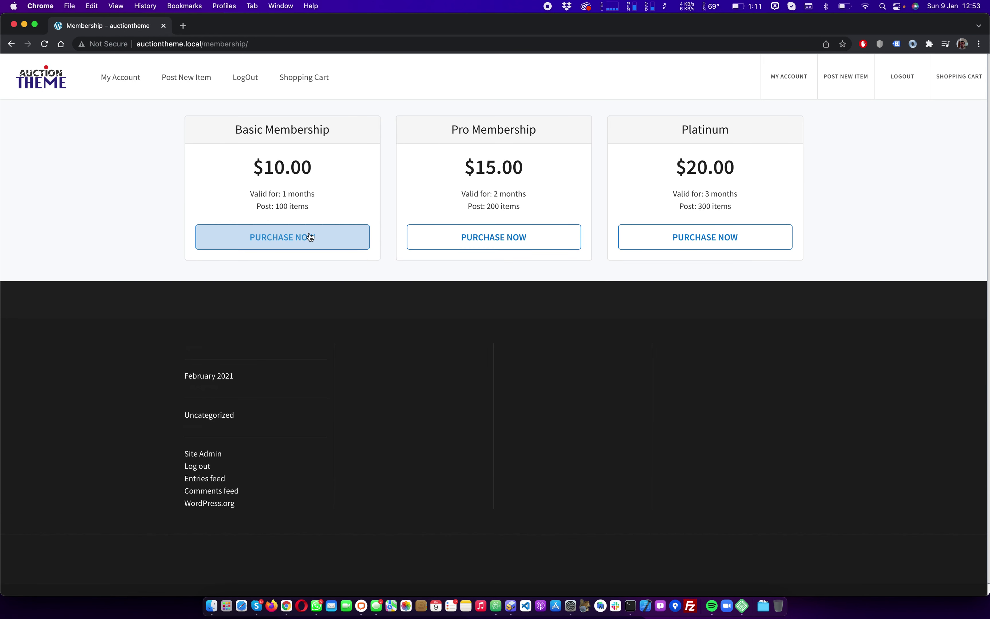
{"action": "left_click", "coordinate": [310, 237]}
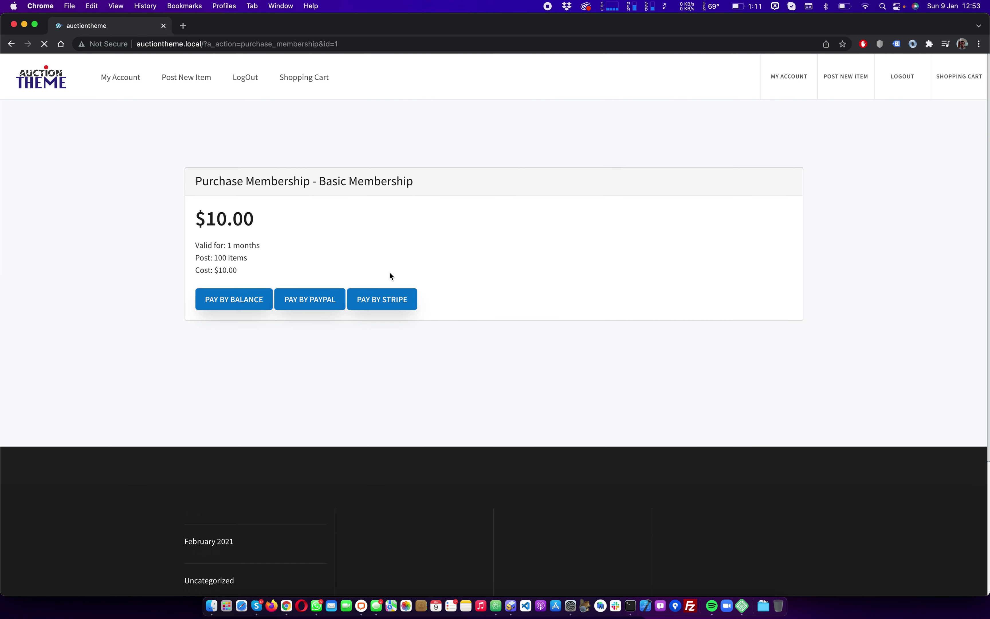
{"action": "left_click", "coordinate": [241, 300]}
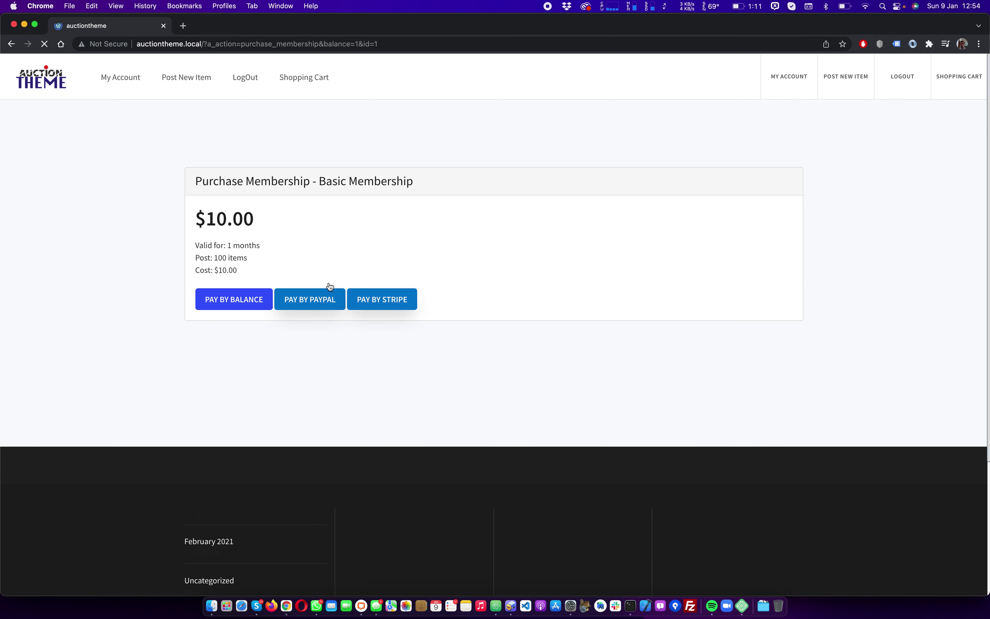
{"action": "left_click", "coordinate": [276, 359]}
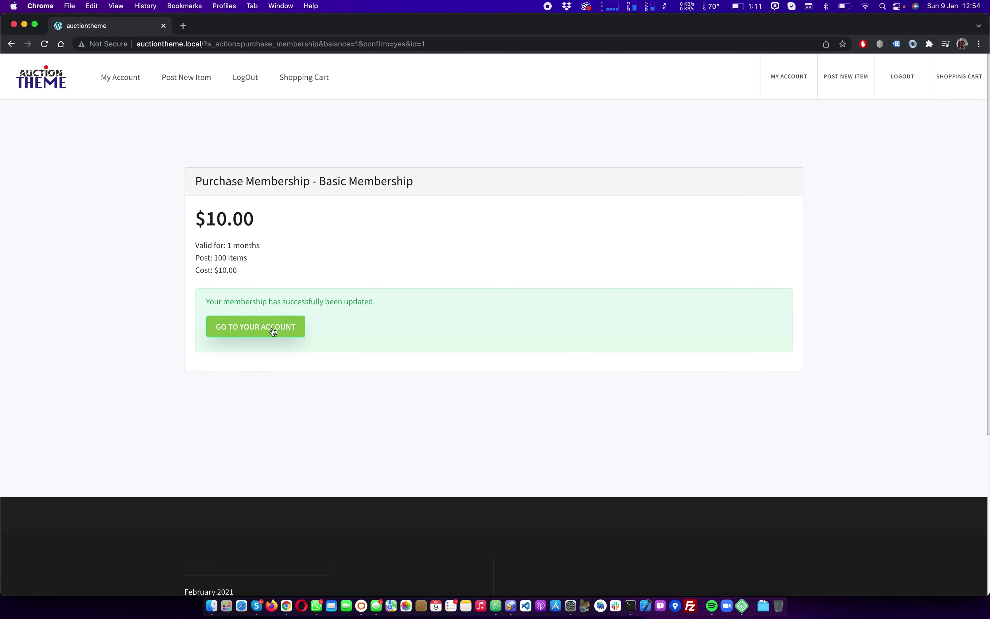
{"action": "left_click", "coordinate": [274, 329]}
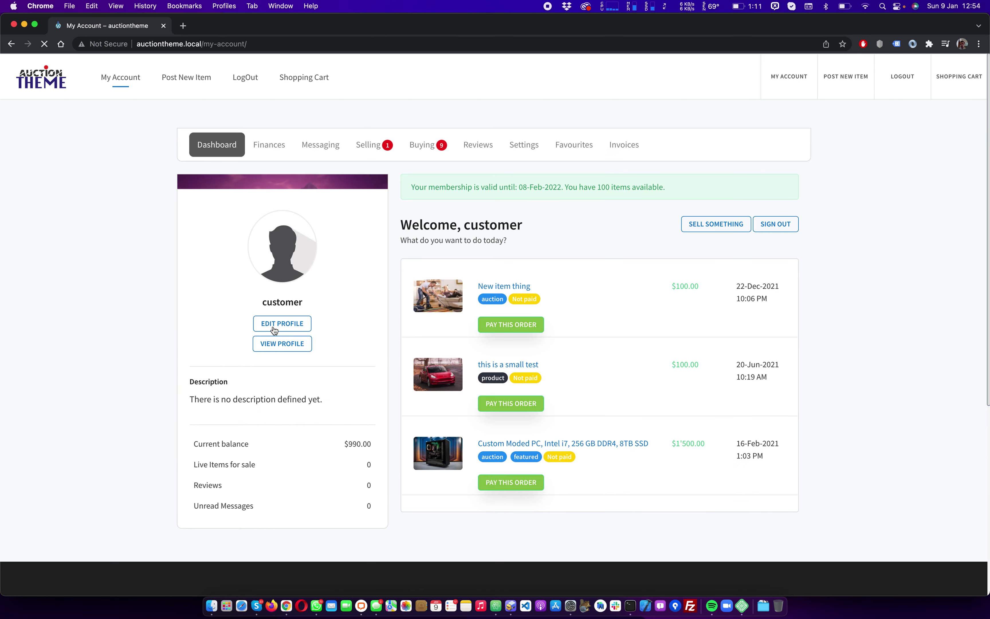
Start a new item titled 'Test item' with short description 'this is a te' and description 'another test description here'
{"action": "left_click", "coordinate": [726, 225]}
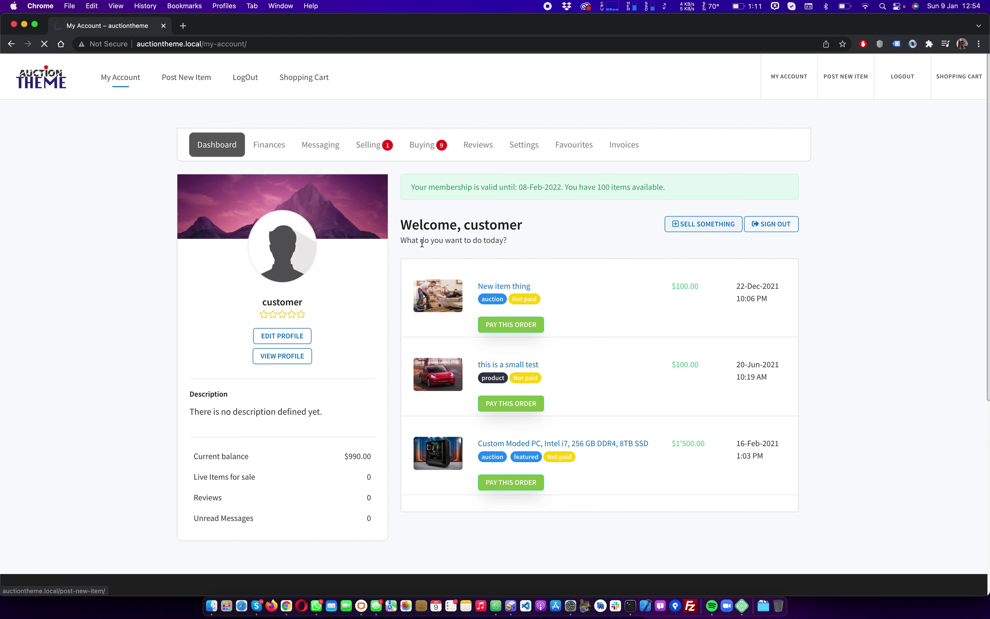
{"action": "left_click", "coordinate": [245, 298]}
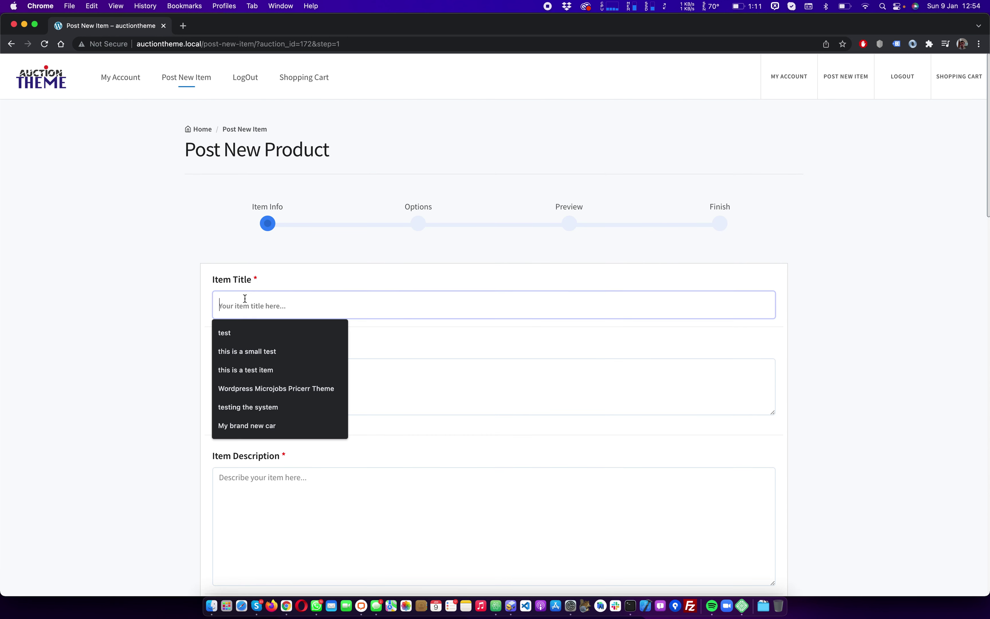
{"action": "type", "text": "Test item"}
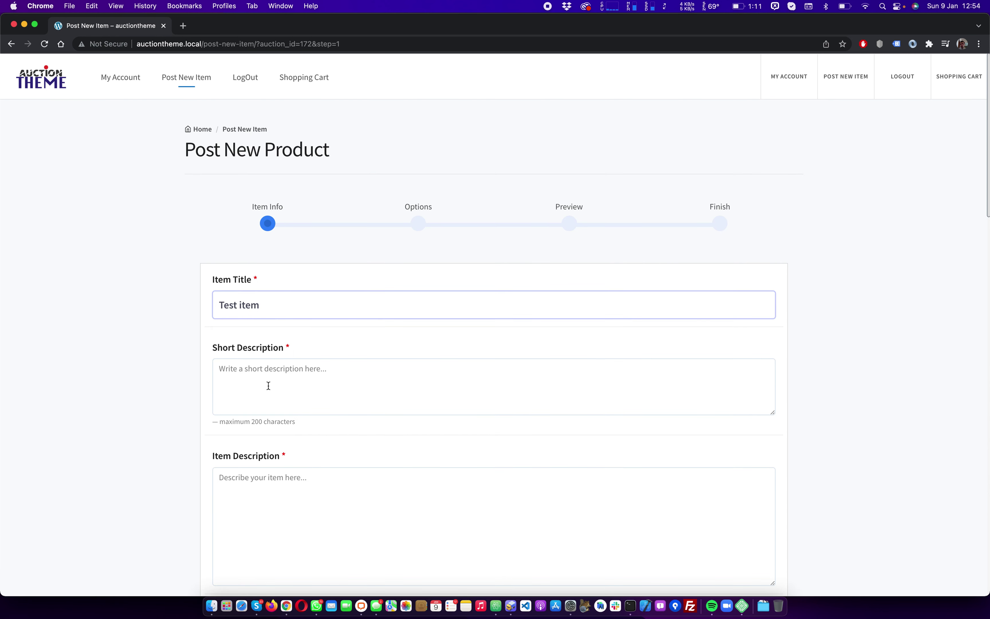
{"action": "left_click", "coordinate": [268, 384]}
{"action": "type", "text": "this is a test"}
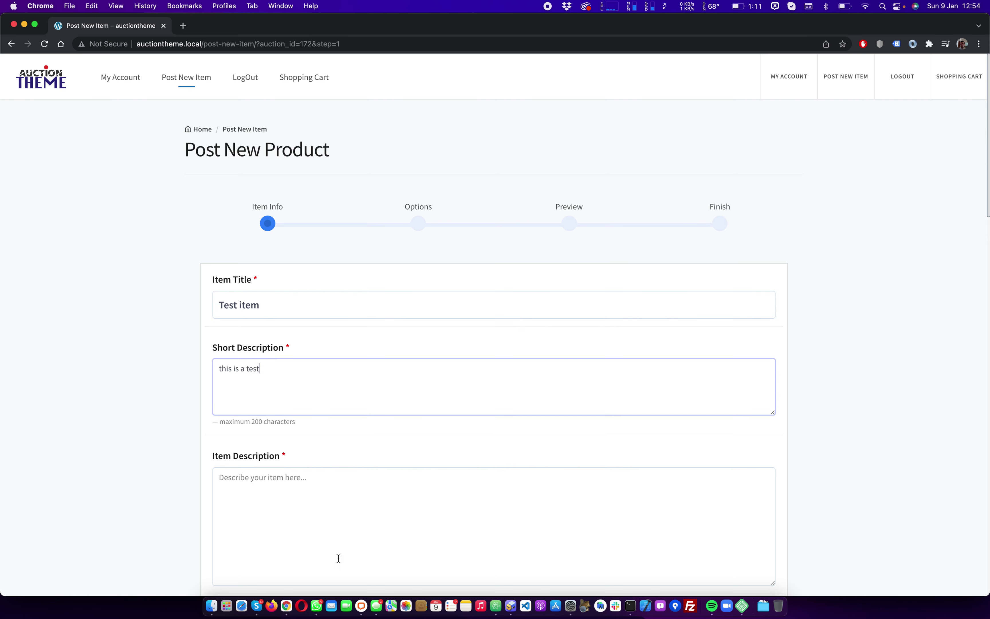
{"action": "left_click", "coordinate": [339, 558]}
{"action": "type", "text": "another test de"}
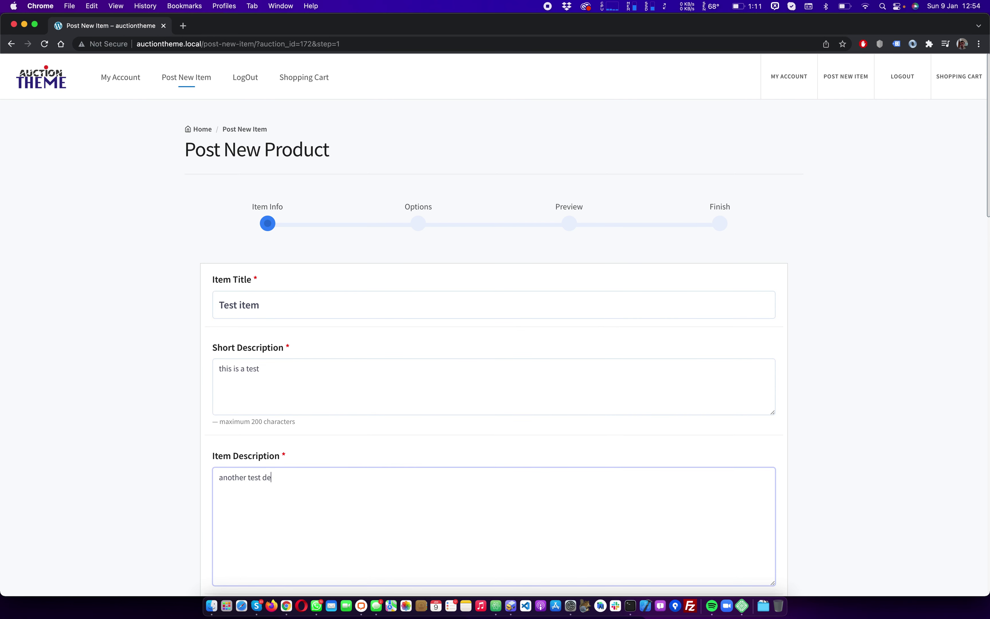
{"action": "type", "text": "scription here"}
{"action": "scroll", "coordinate": [494, 348], "scroll_direction": "down", "scroll_amount": 5}
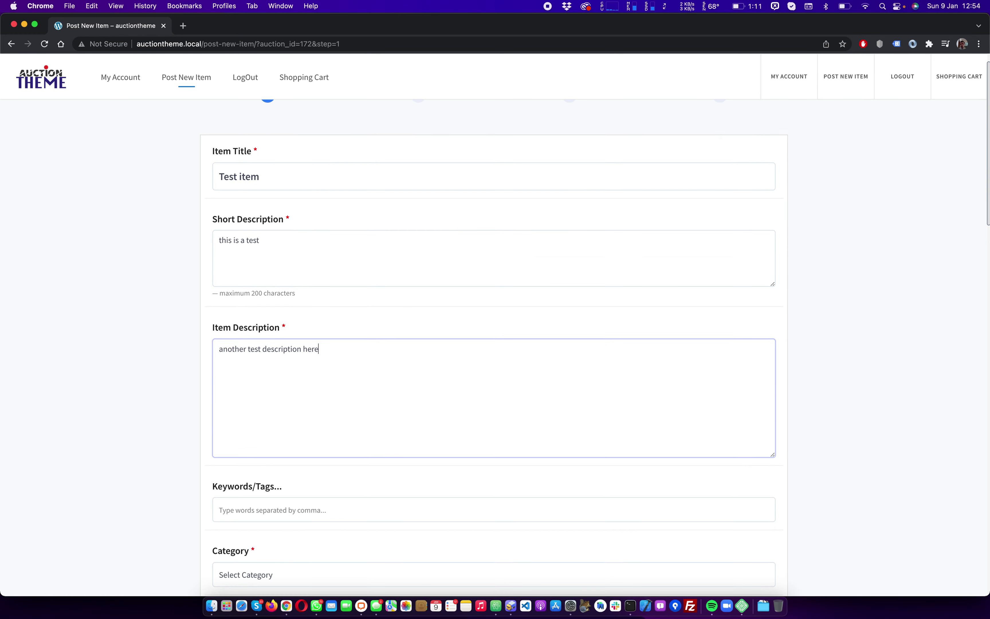
{"action": "scroll", "coordinate": [347, 527], "scroll_direction": "down", "scroll_amount": 4}
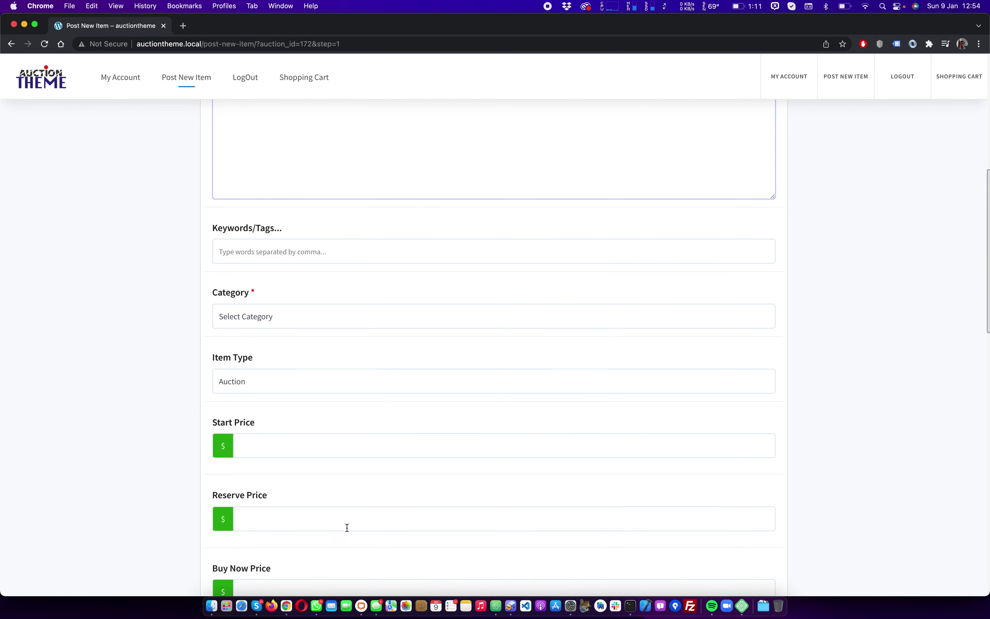
Choose category Cleaning, item type Auction, and a start price of 10
{"action": "left_click", "coordinate": [266, 327]}
{"action": "left_click", "coordinate": [264, 353]}
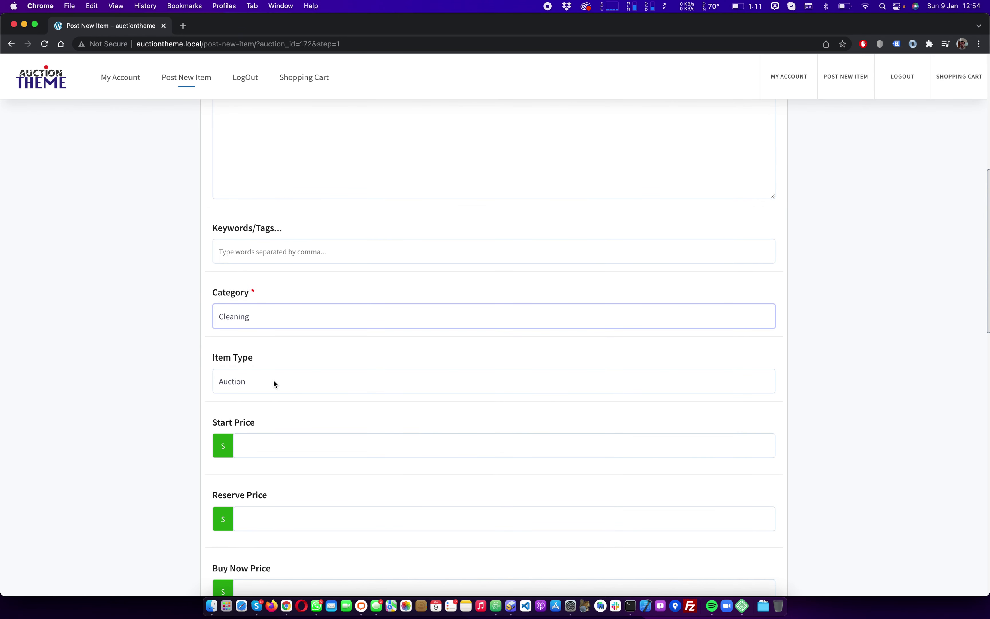
{"action": "left_click", "coordinate": [273, 379]}
{"action": "left_click", "coordinate": [273, 381]}
{"action": "key", "text": "Tab"}
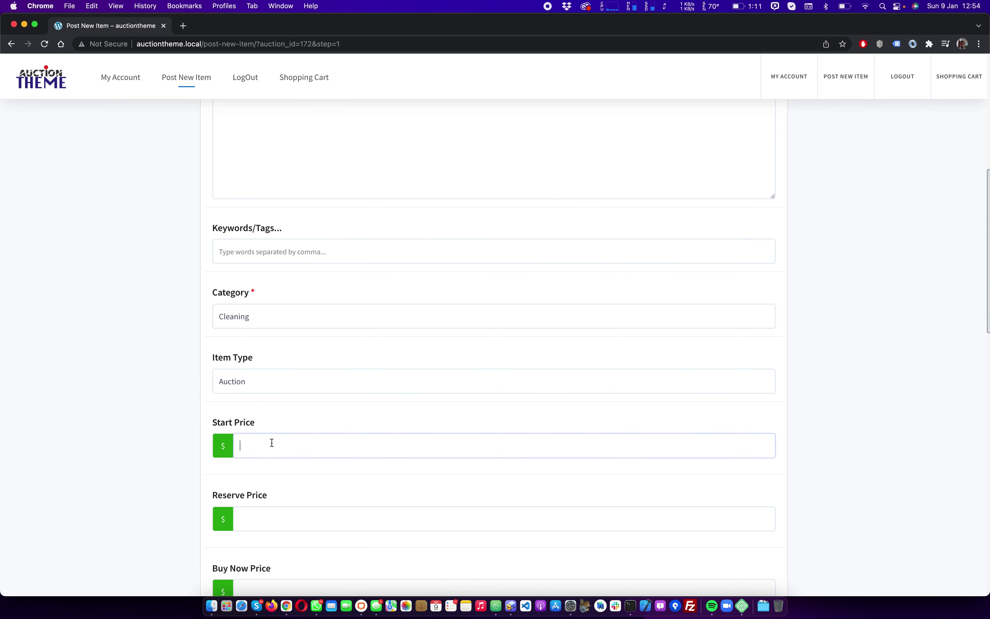
{"action": "type", "text": "10"}
{"action": "left_click", "coordinate": [129, 393]}
Leave the Buy Now price empty and enter a reserve price of 100
{"action": "scroll", "coordinate": [129, 393], "scroll_direction": "down", "scroll_amount": 5}
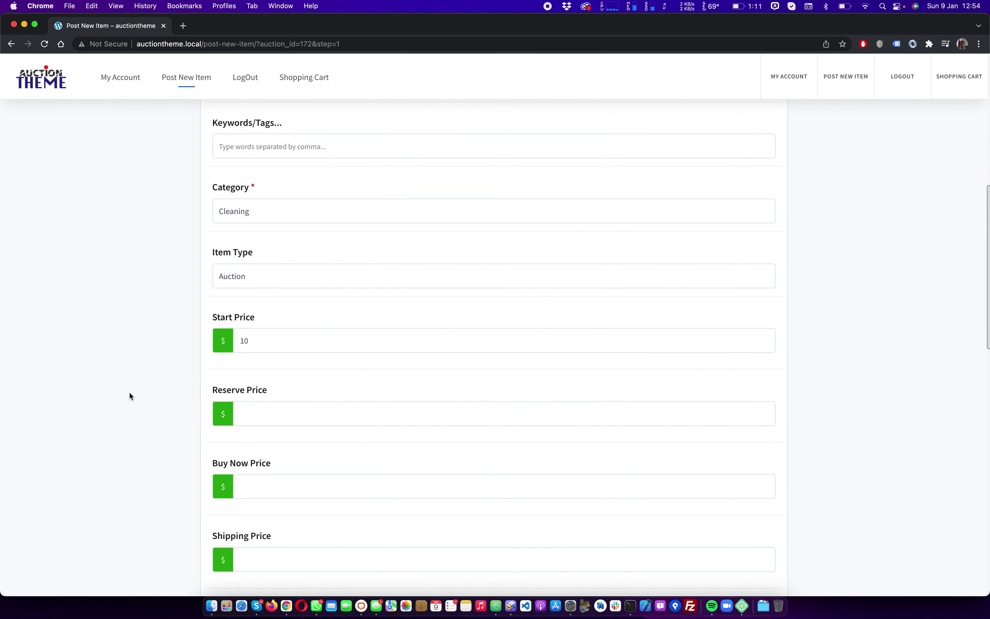
{"action": "left_click", "coordinate": [255, 420]}
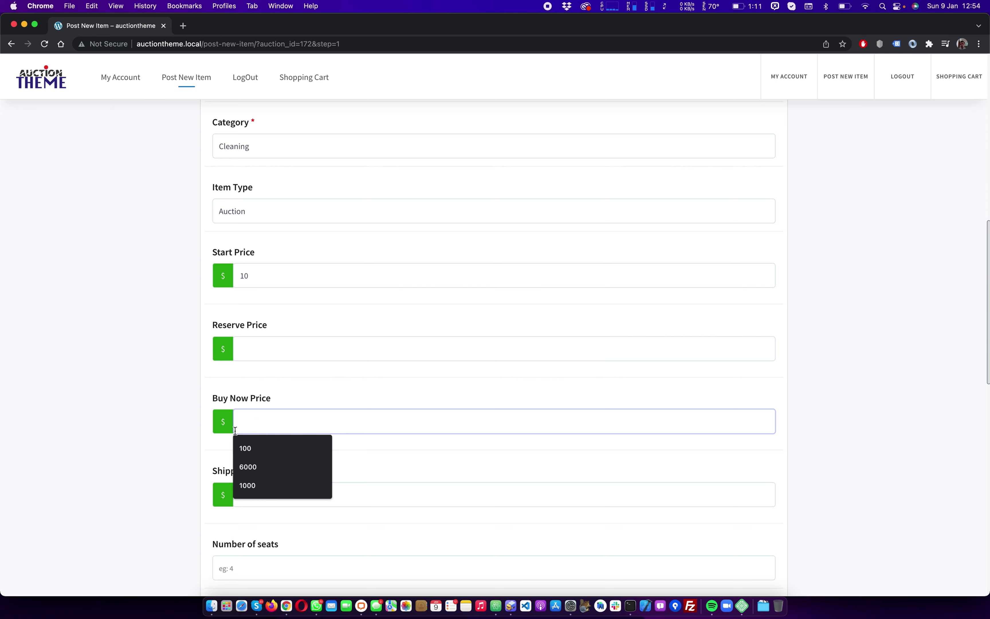
{"action": "left_click", "coordinate": [162, 431]}
{"action": "scroll", "coordinate": [172, 413], "scroll_direction": "down", "scroll_amount": 1}
{"action": "left_click", "coordinate": [267, 312]}
{"action": "type", "text": "100"}
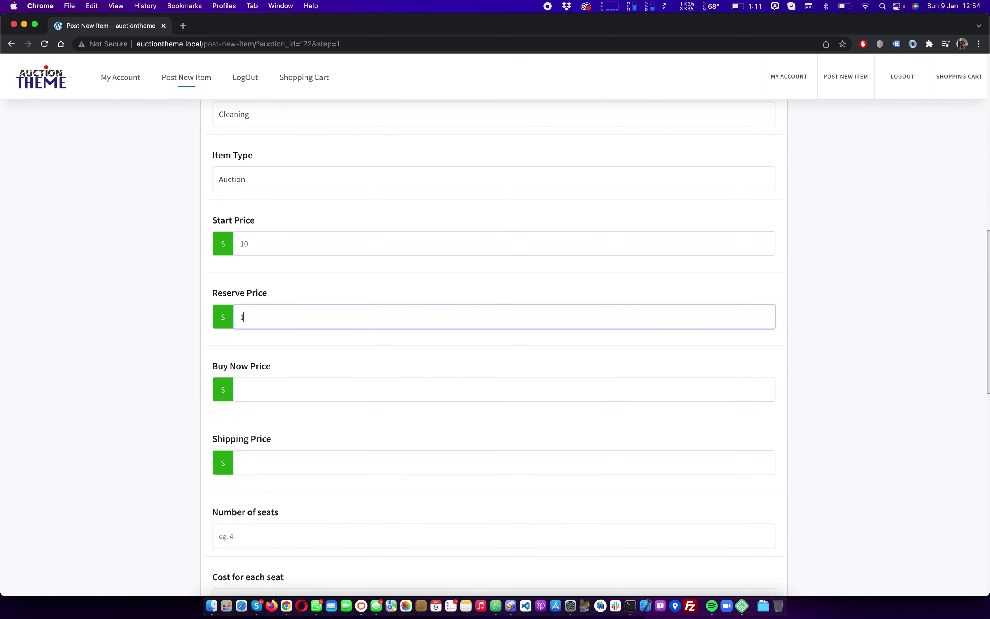
{"action": "left_click", "coordinate": [136, 328]}
{"action": "scroll", "coordinate": [137, 328], "scroll_direction": "down", "scroll_amount": 3}
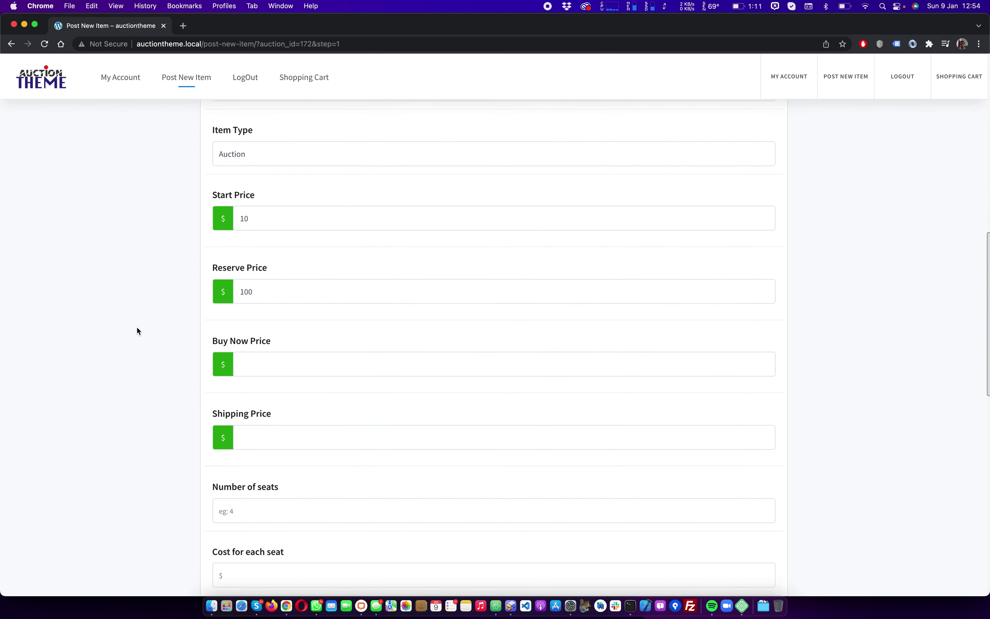
{"action": "left_click", "coordinate": [268, 429]}
Enter 10 seats at a cost of 10 per seat
{"action": "scroll", "coordinate": [268, 429], "scroll_direction": "down", "scroll_amount": 2}
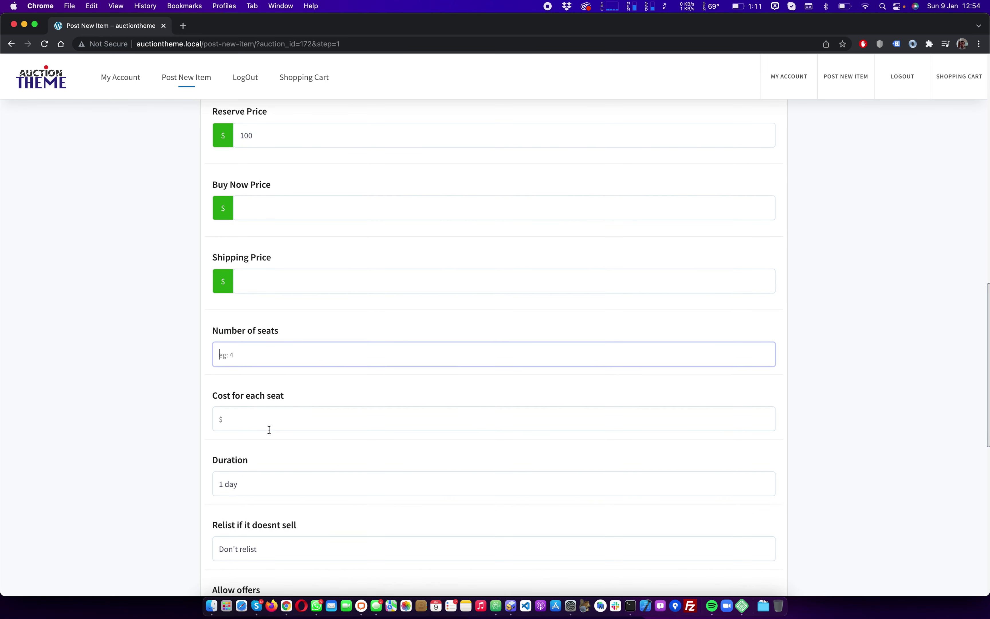
{"action": "type", "text": "10"}
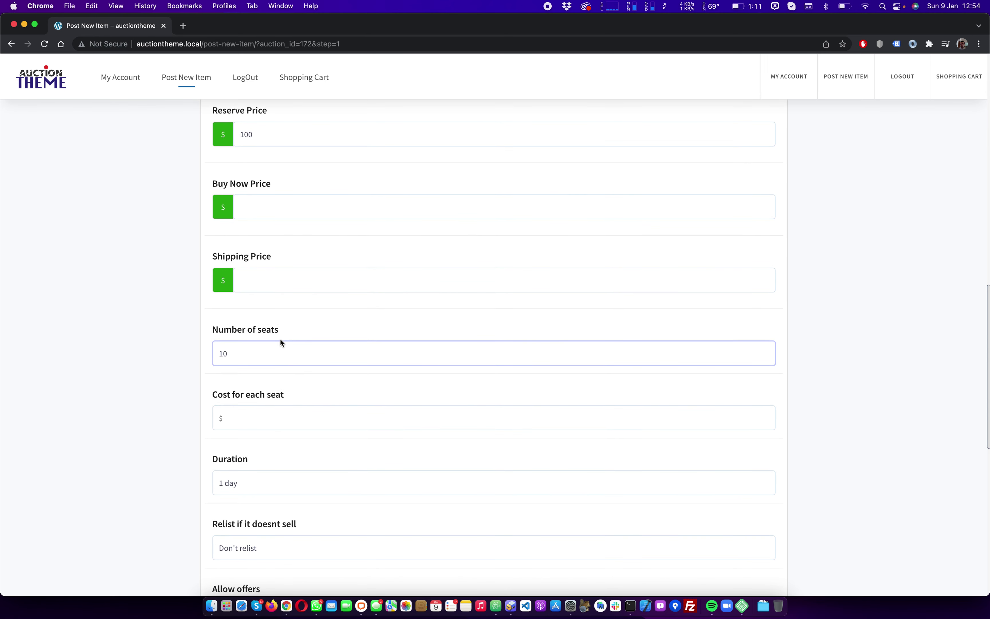
{"action": "left_click", "coordinate": [239, 421]}
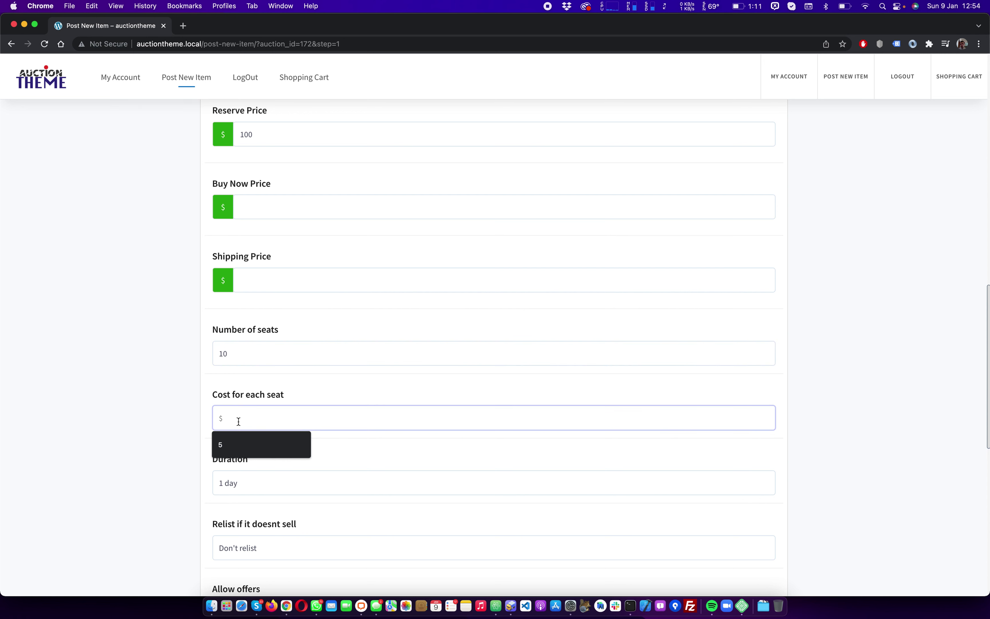
{"action": "type", "text": "10"}
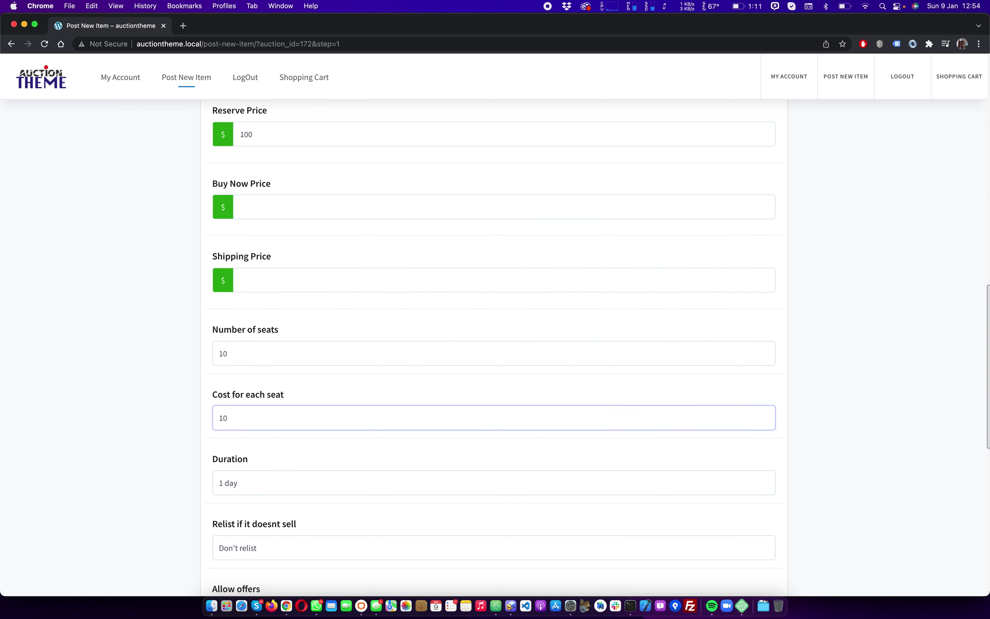
Set the auction duration to 3 days and keep relisting at Don't relist
{"action": "left_click", "coordinate": [262, 482]}
{"action": "left_click", "coordinate": [259, 500]}
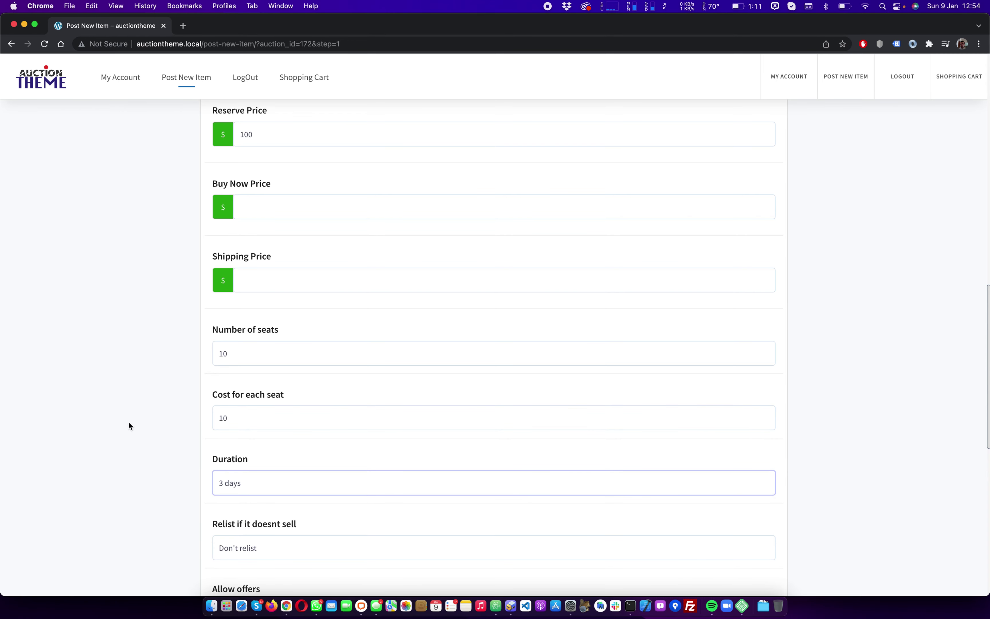
{"action": "scroll", "coordinate": [129, 422], "scroll_direction": "down", "scroll_amount": 2}
{"action": "scroll", "coordinate": [128, 422], "scroll_direction": "down", "scroll_amount": 3}
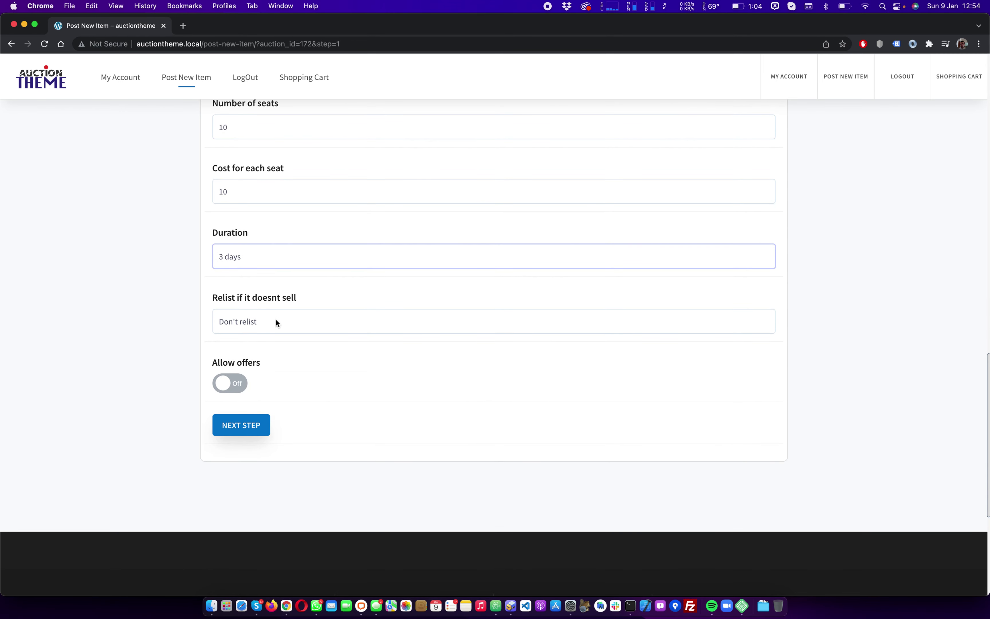
{"action": "left_click", "coordinate": [276, 321]}
{"action": "left_click", "coordinate": [271, 319]}
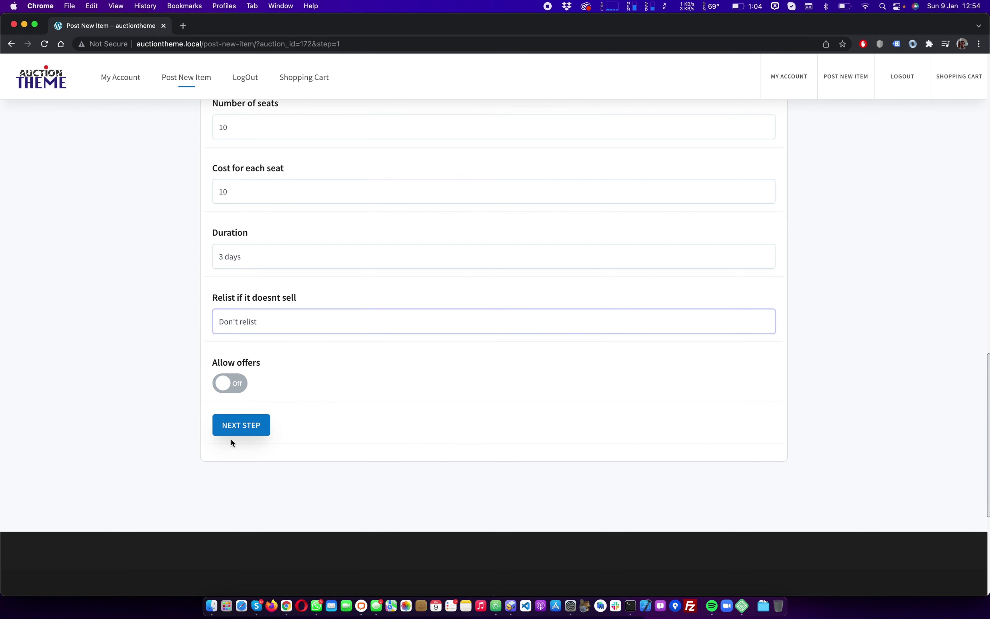
Proceed through Next Step to submit the Test item listing
{"action": "left_click", "coordinate": [259, 428]}
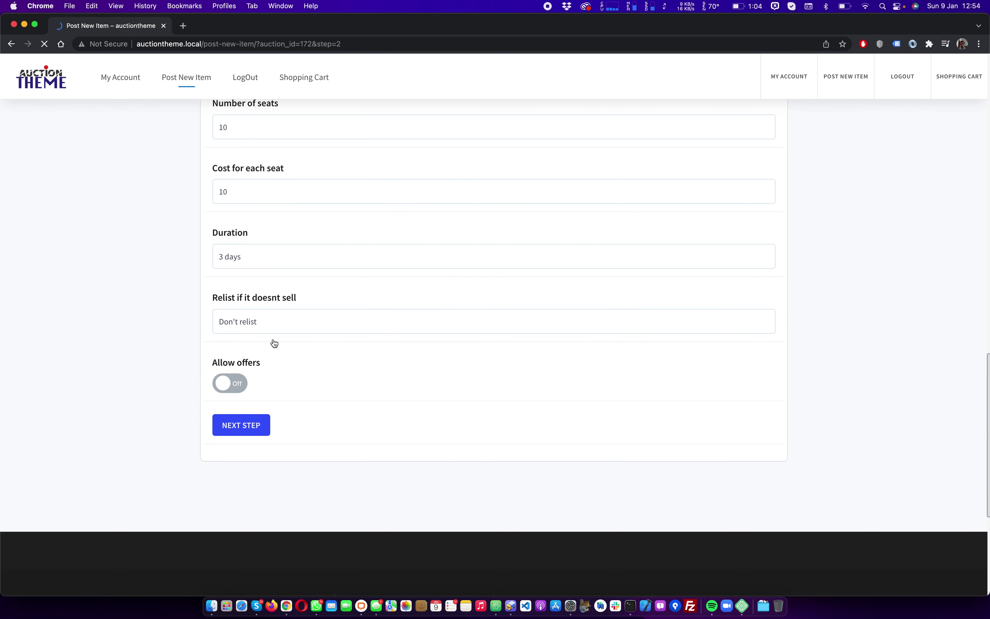
{"action": "scroll", "coordinate": [307, 238], "scroll_direction": "down", "scroll_amount": 5}
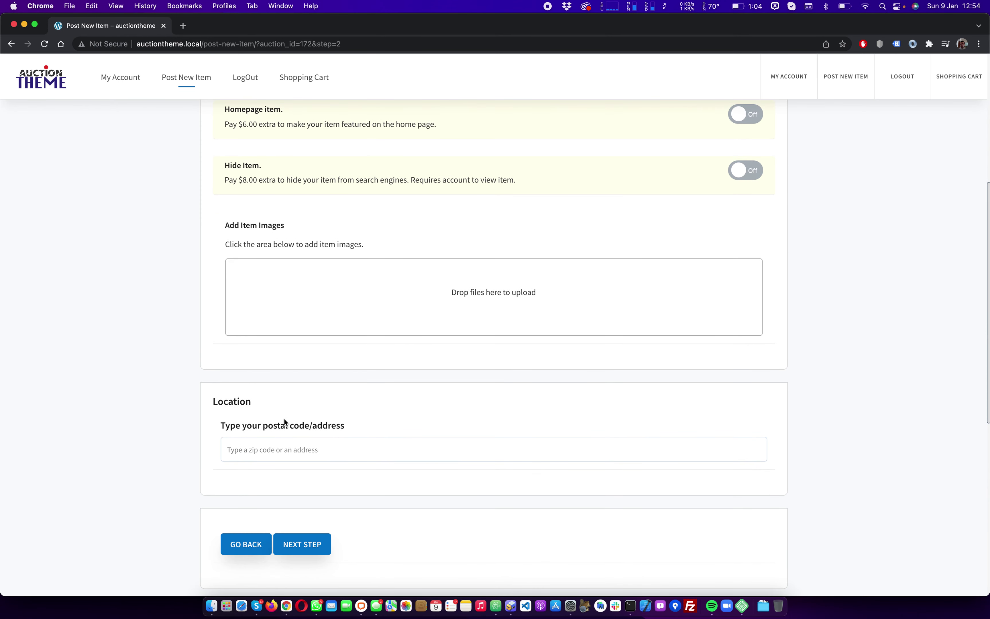
{"action": "left_click", "coordinate": [304, 554]}
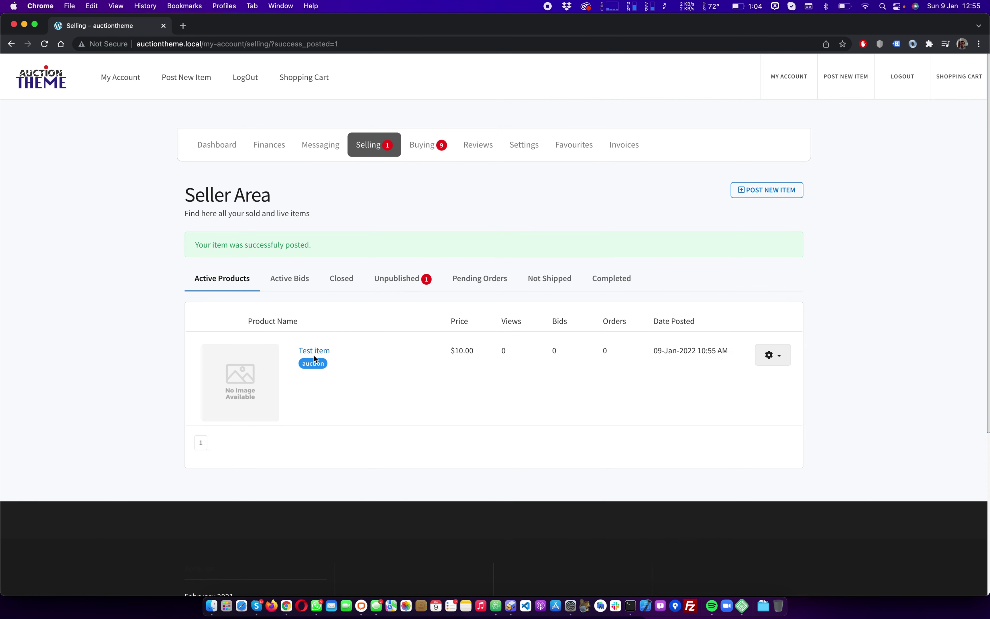
Open the live Test item page, highlight its 10-seat, $10.00 configuration, then log out
{"action": "left_click", "coordinate": [316, 352]}
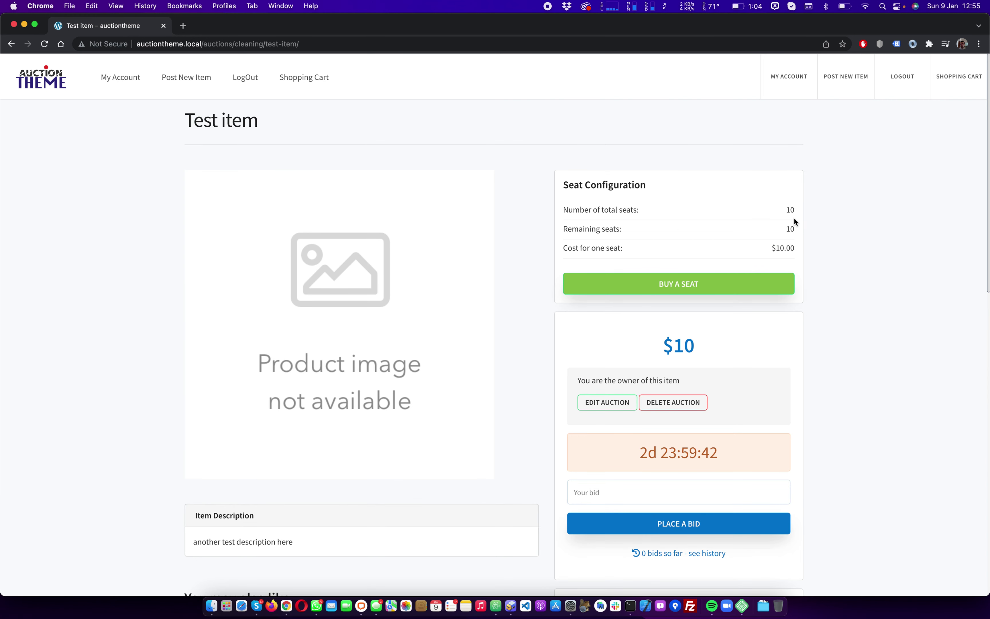
{"action": "left_click_drag", "start_coordinate": [561, 181], "coordinate": [788, 259]}
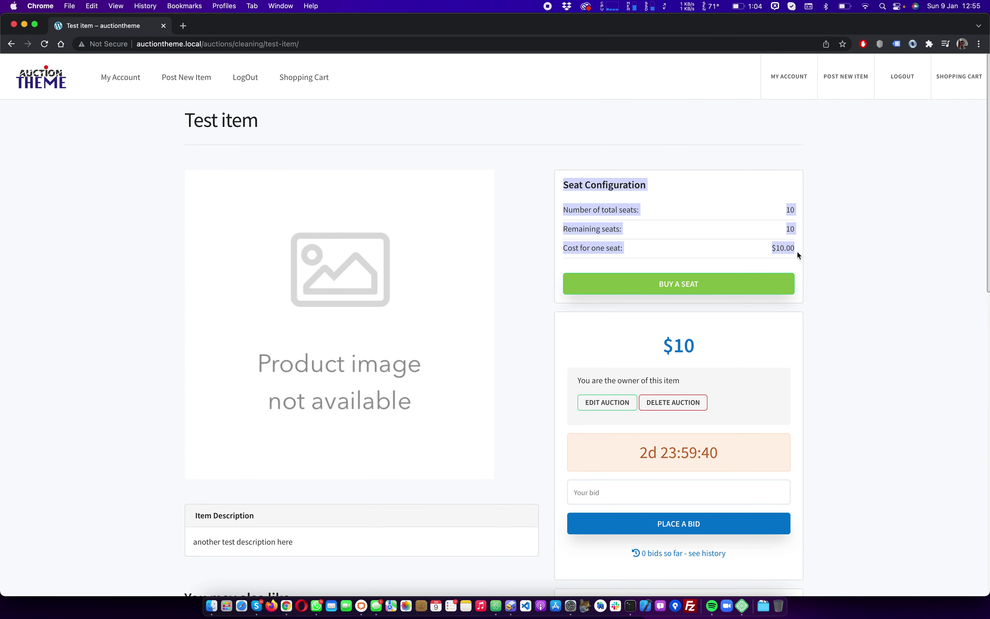
{"action": "left_click", "coordinate": [750, 244]}
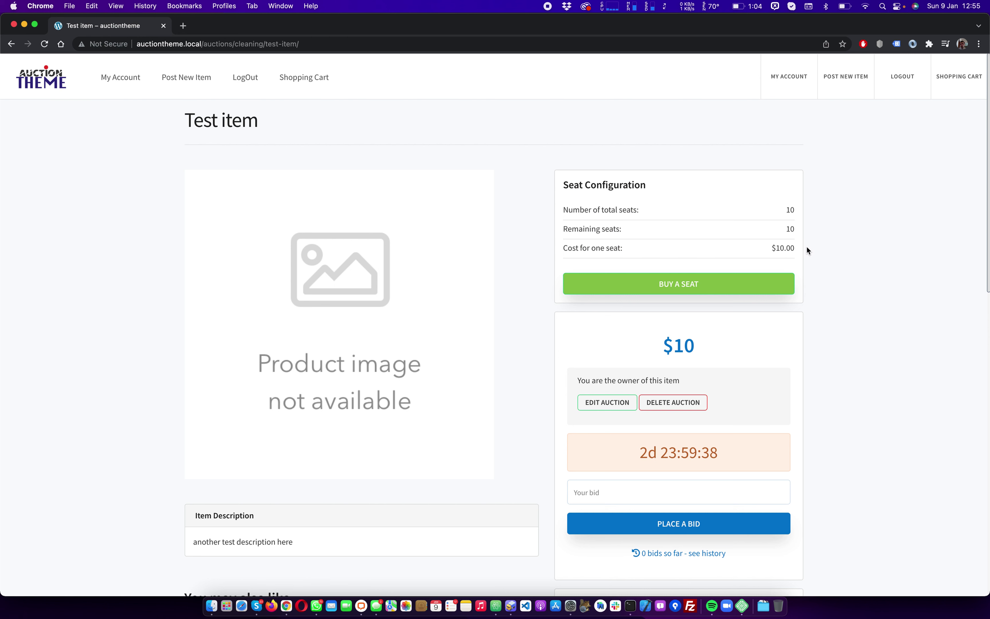
{"action": "left_click_drag", "start_coordinate": [560, 184], "coordinate": [790, 246]}
{"action": "double_click", "coordinate": [788, 247]}
{"action": "left_click", "coordinate": [902, 87]}
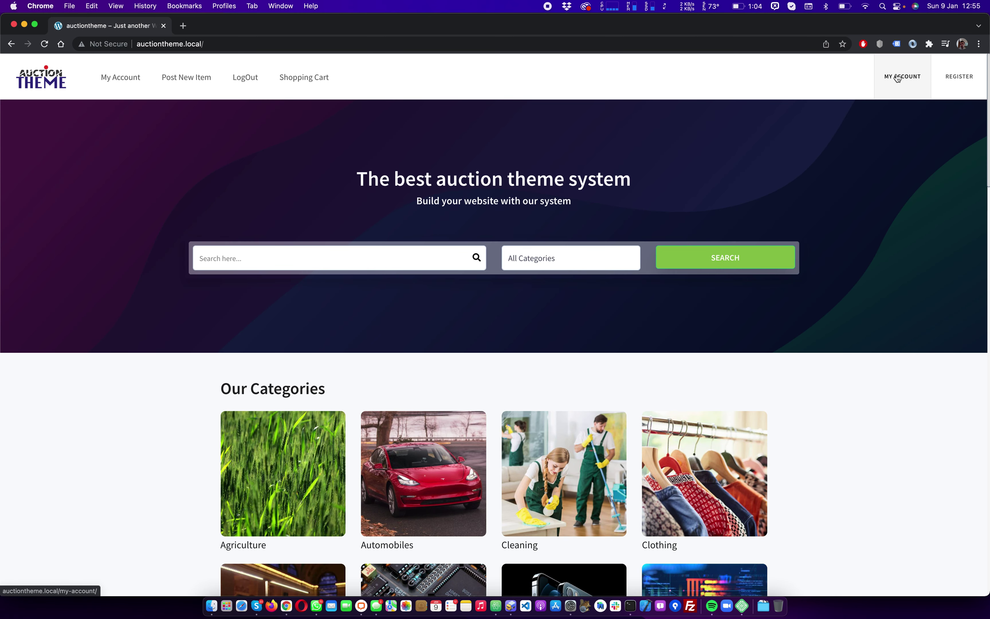
Try signing in from My Account with another saved customer login, refused as not yet active
{"action": "left_click", "coordinate": [897, 78]}
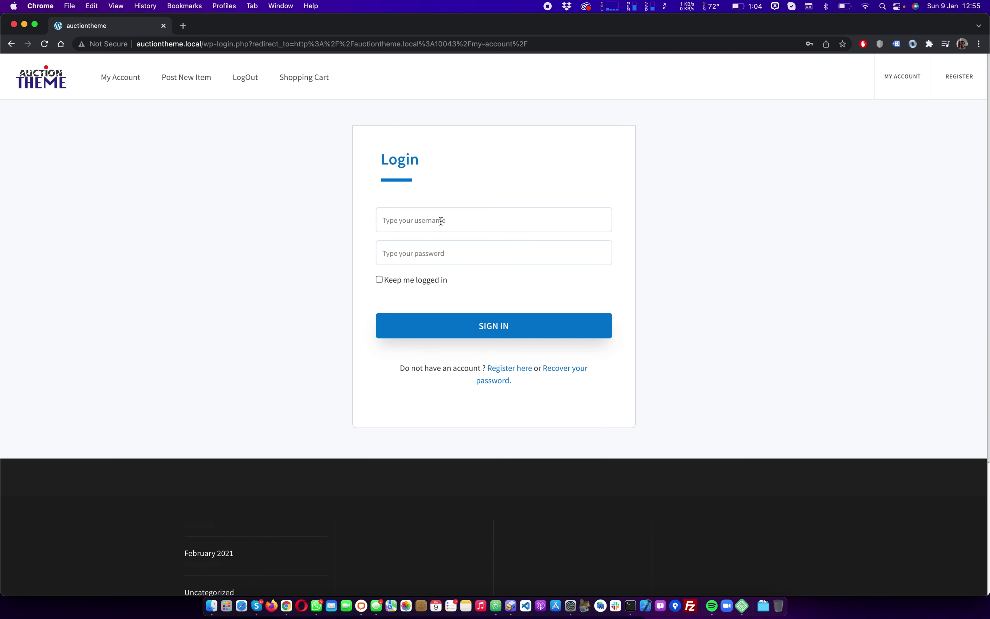
{"action": "left_click", "coordinate": [437, 221]}
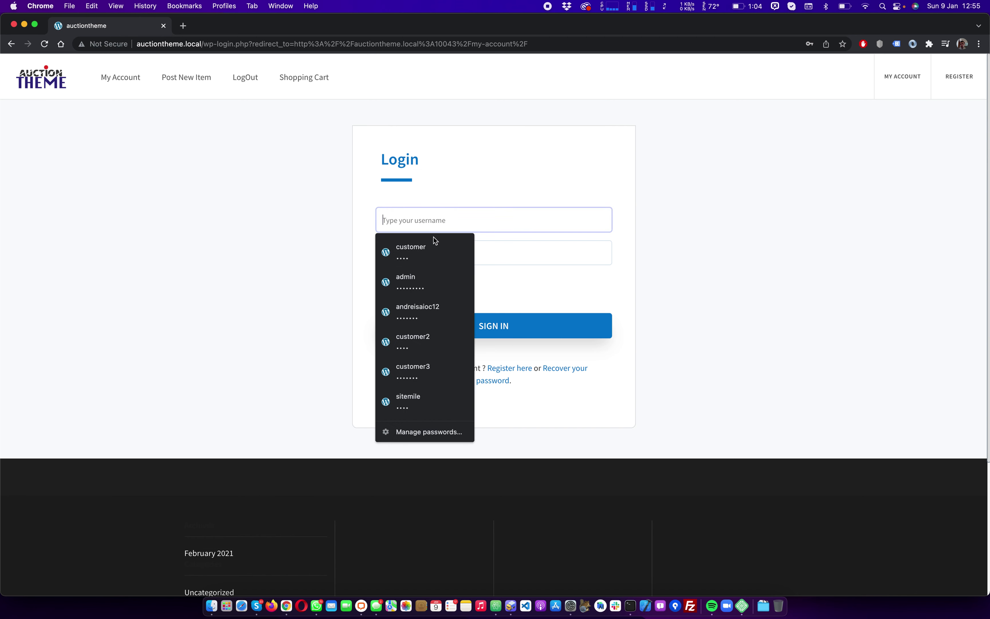
{"action": "left_click", "coordinate": [420, 360]}
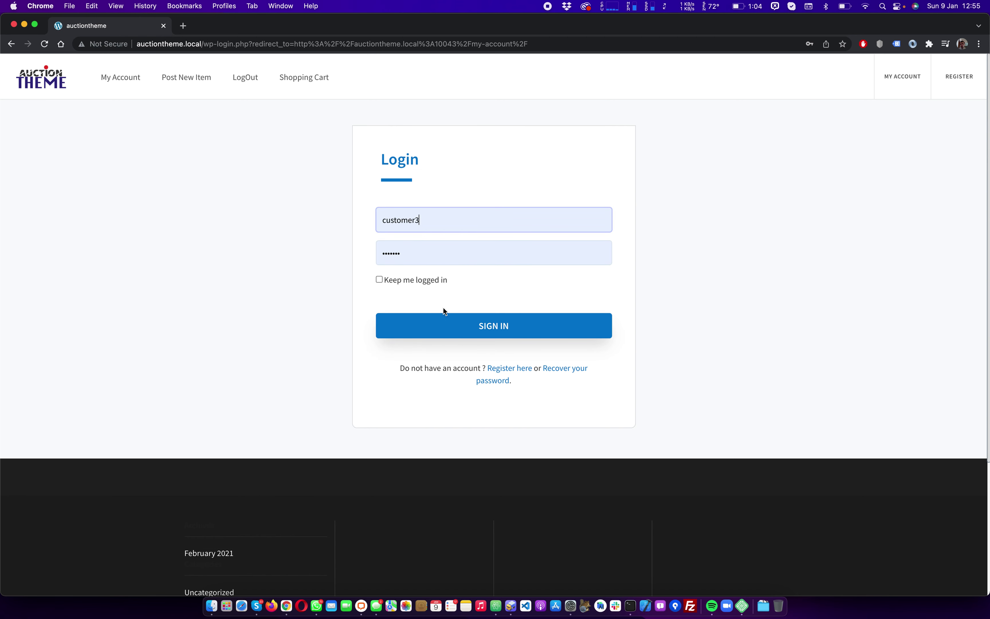
{"action": "left_click", "coordinate": [487, 333]}
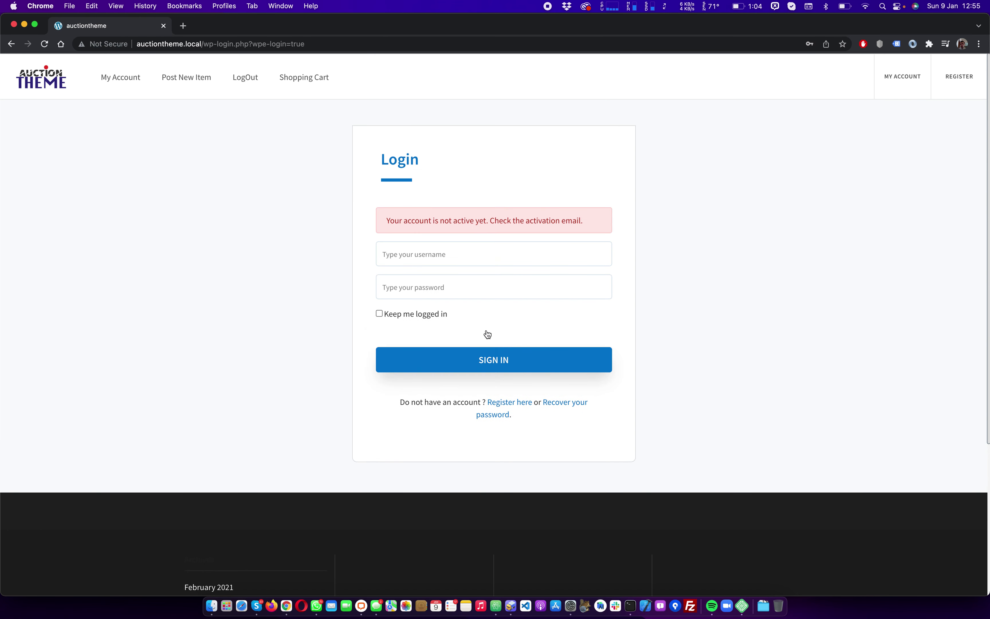
Sign in instead with the administrator's saved login
{"action": "left_click", "coordinate": [454, 263]}
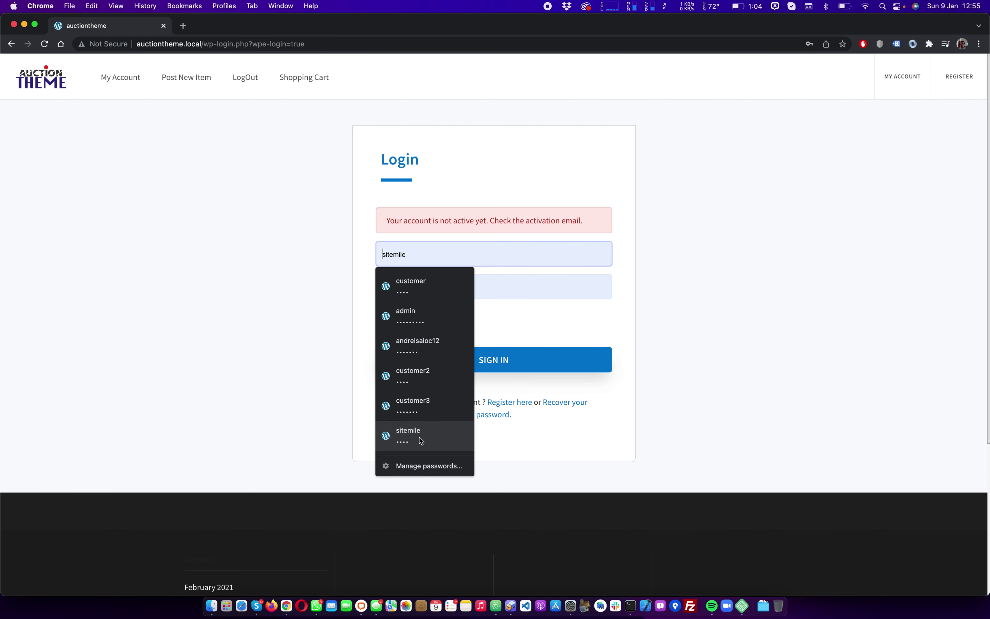
{"action": "left_click", "coordinate": [439, 318]}
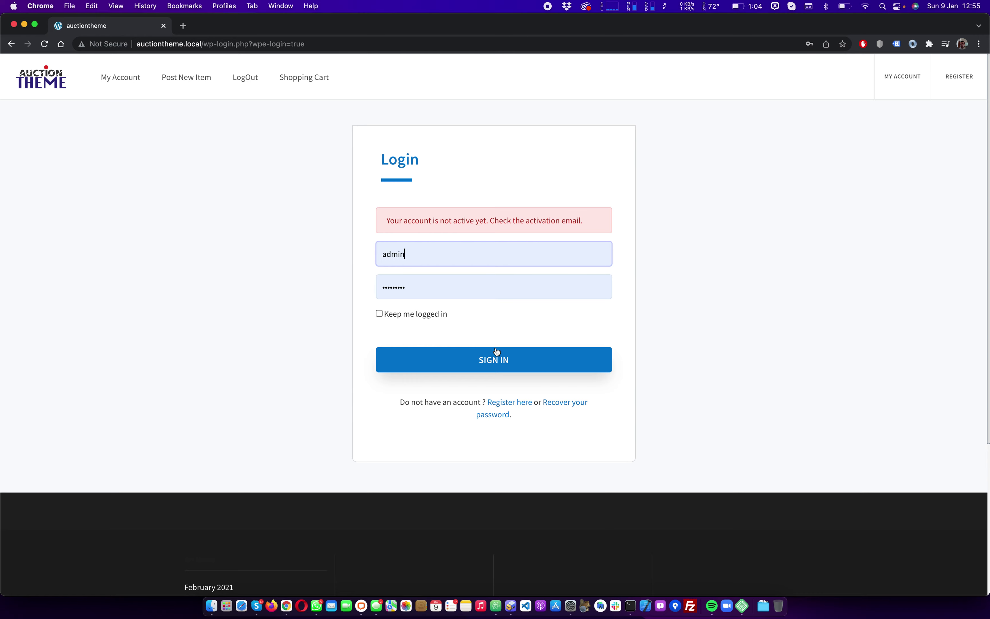
{"action": "left_click", "coordinate": [503, 355]}
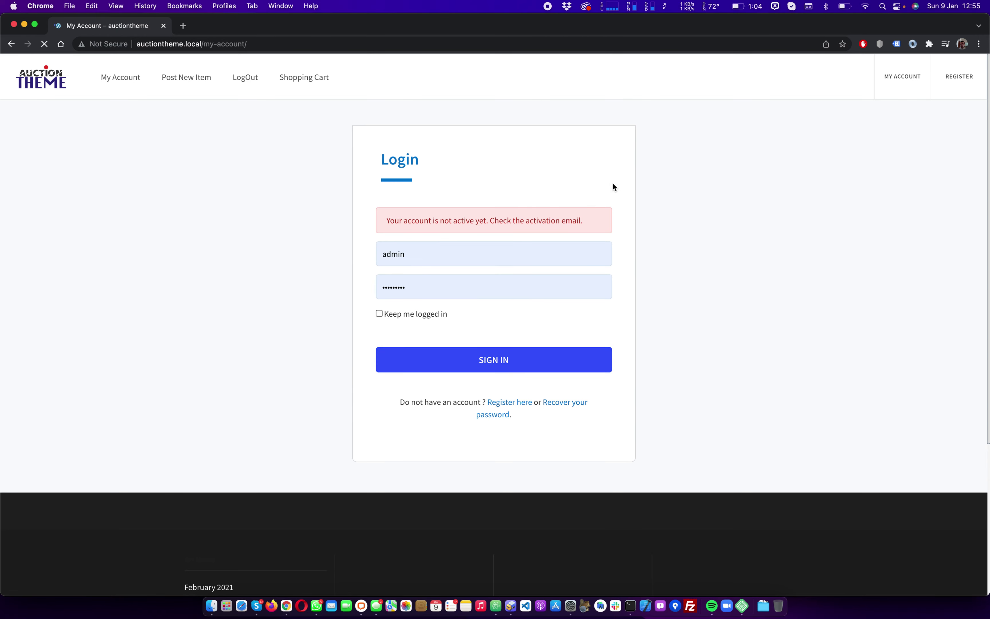
From WP-Admin, open Users > All Users and review the inactive customer's Edit User profile
{"action": "left_click", "coordinate": [740, 90]}
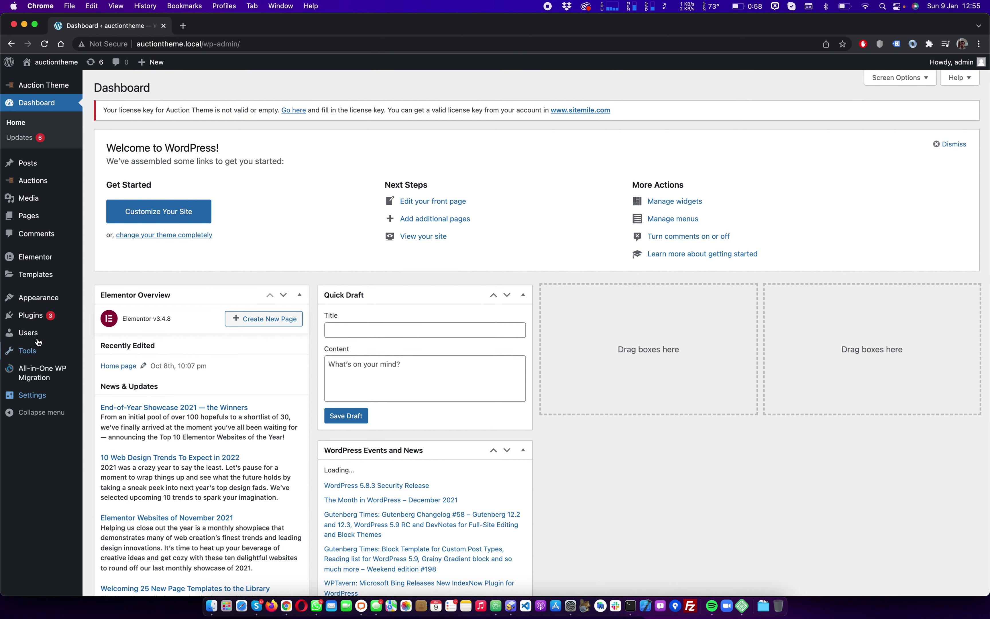
{"action": "mouse_move", "coordinate": [66, 336]}
{"action": "left_click", "coordinate": [115, 335]}
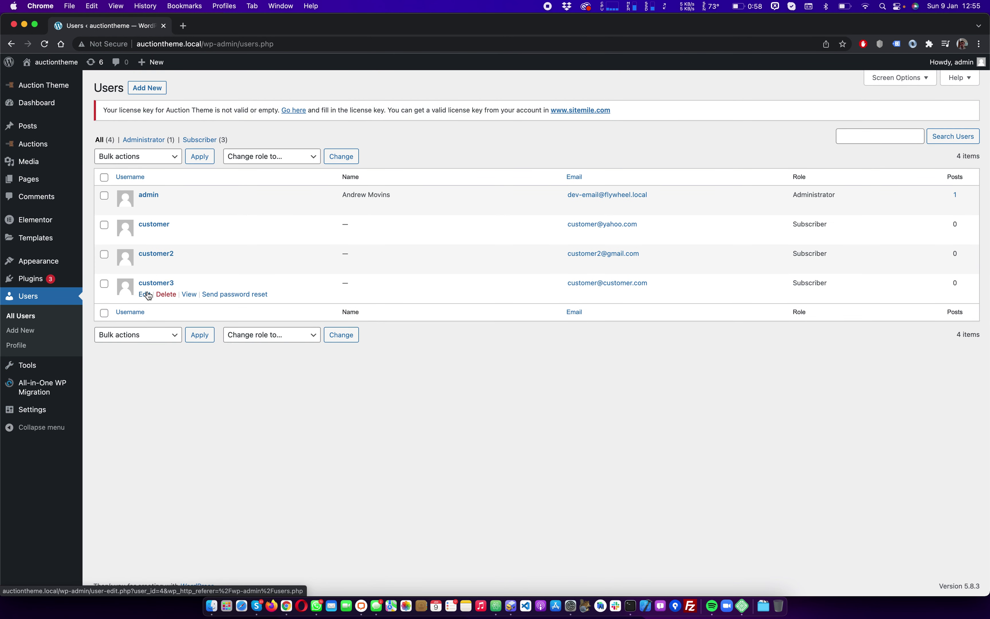
{"action": "left_click", "coordinate": [145, 294]}
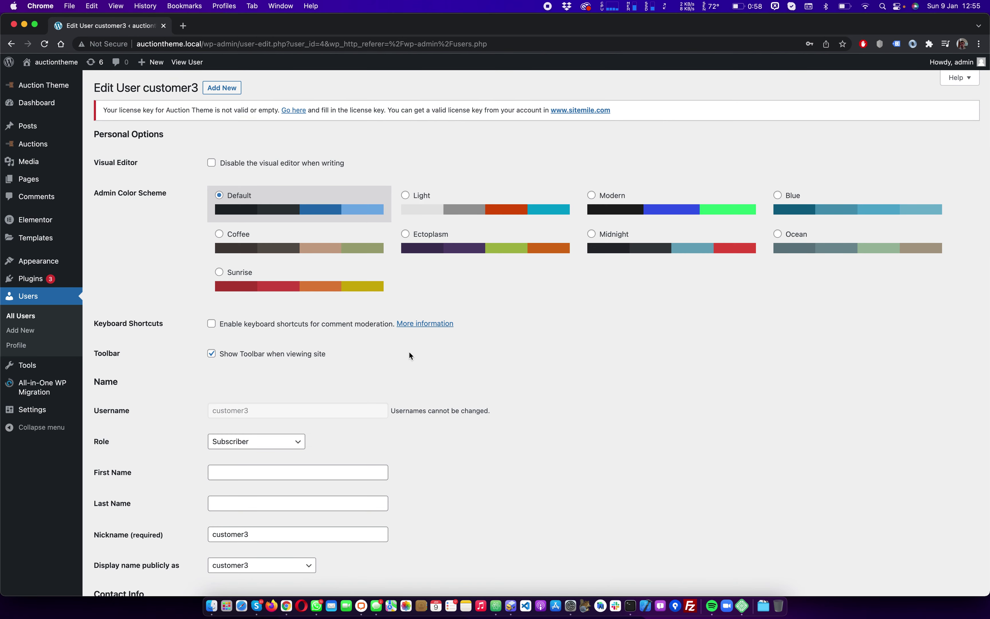
{"action": "scroll", "coordinate": [411, 355], "scroll_direction": "down", "scroll_amount": 10}
{"action": "scroll", "coordinate": [411, 355], "scroll_direction": "up", "scroll_amount": 7}
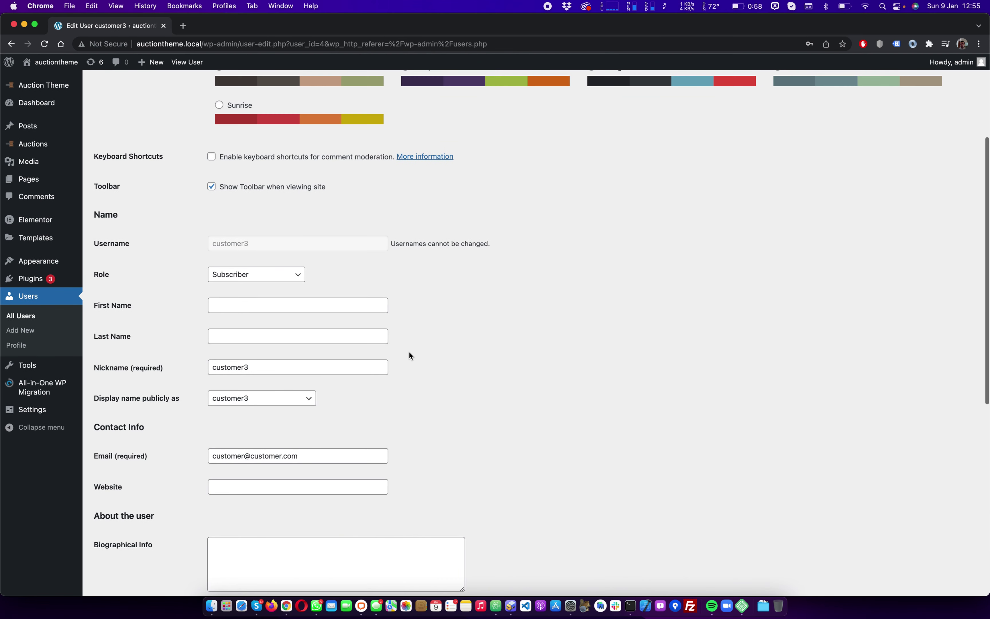
{"action": "scroll", "coordinate": [409, 352], "scroll_direction": "up", "scroll_amount": 4}
{"action": "scroll", "coordinate": [409, 352], "scroll_direction": "down", "scroll_amount": 9}
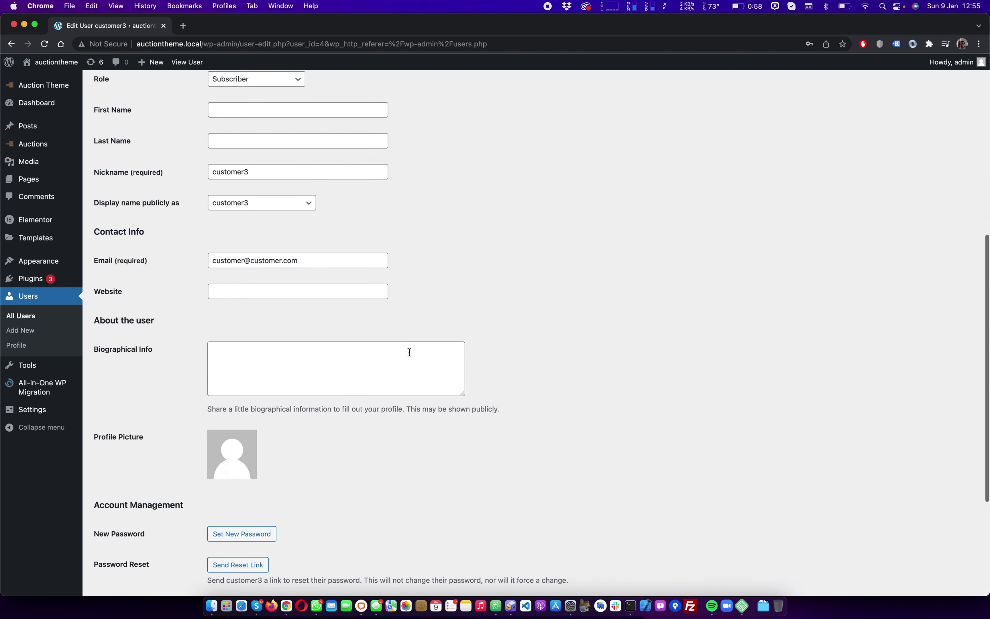
{"action": "scroll", "coordinate": [409, 352], "scroll_direction": "down", "scroll_amount": 1}
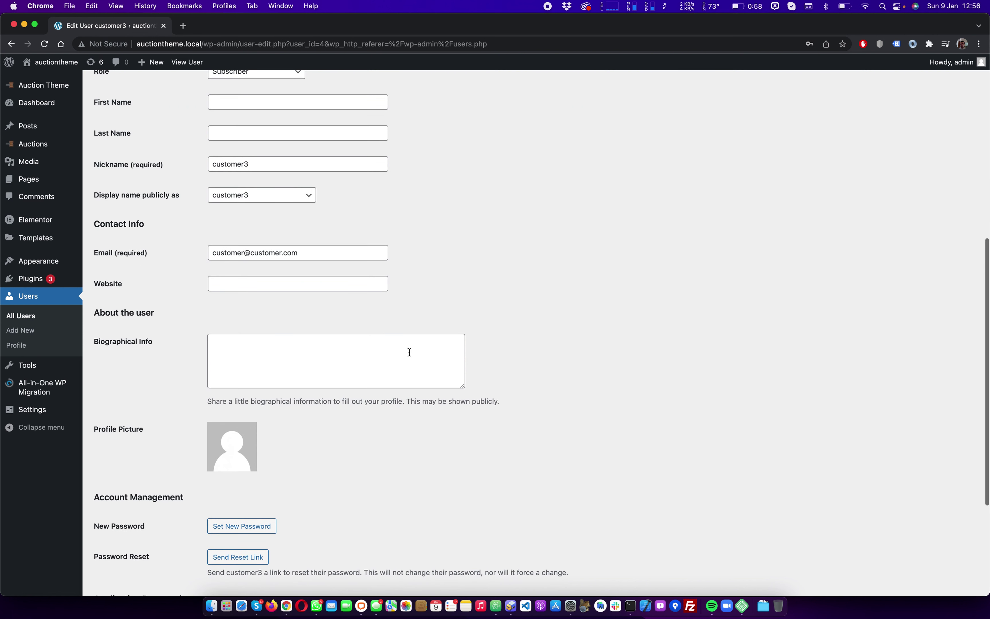
{"action": "left_click", "coordinate": [22, 336]}
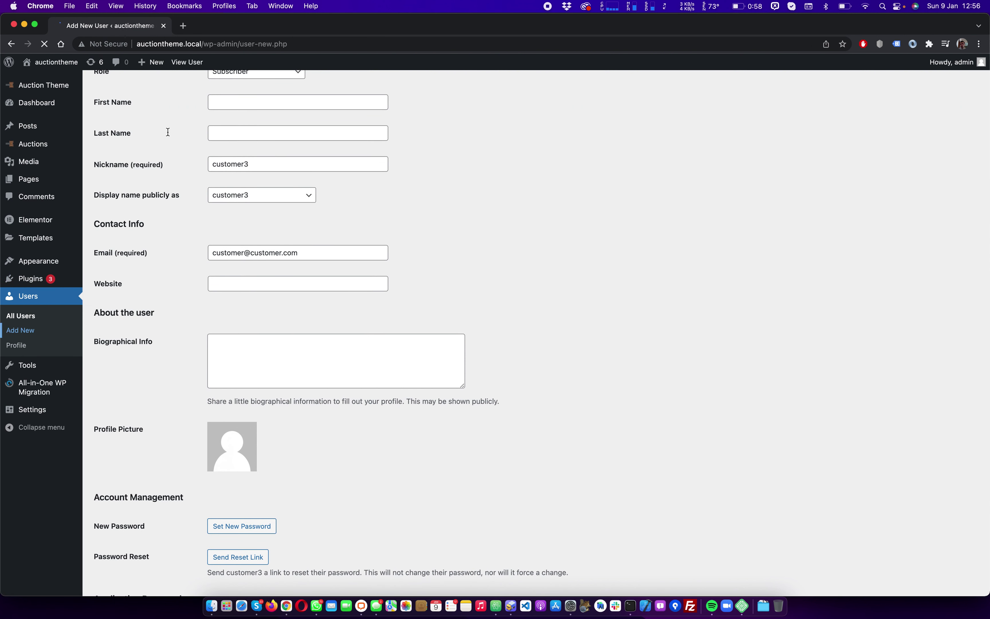
Add user buyer1 with the buyer's e-mail address and a weak custom password confirmed
{"action": "left_click", "coordinate": [230, 161]}
{"action": "type", "text": "buyer"}
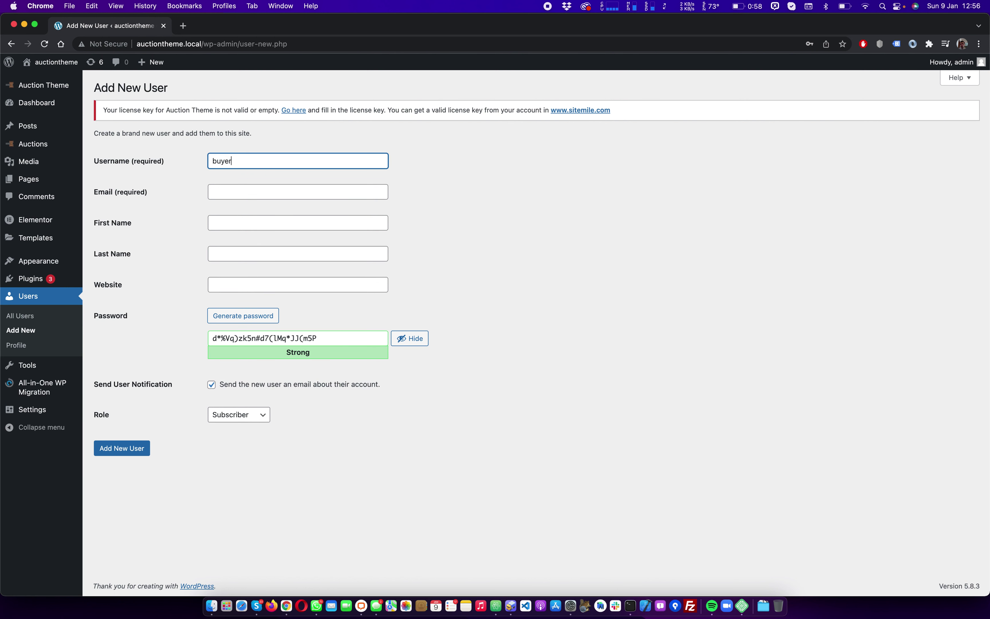
{"action": "type", "text": "1"}
{"action": "left_click", "coordinate": [242, 191]}
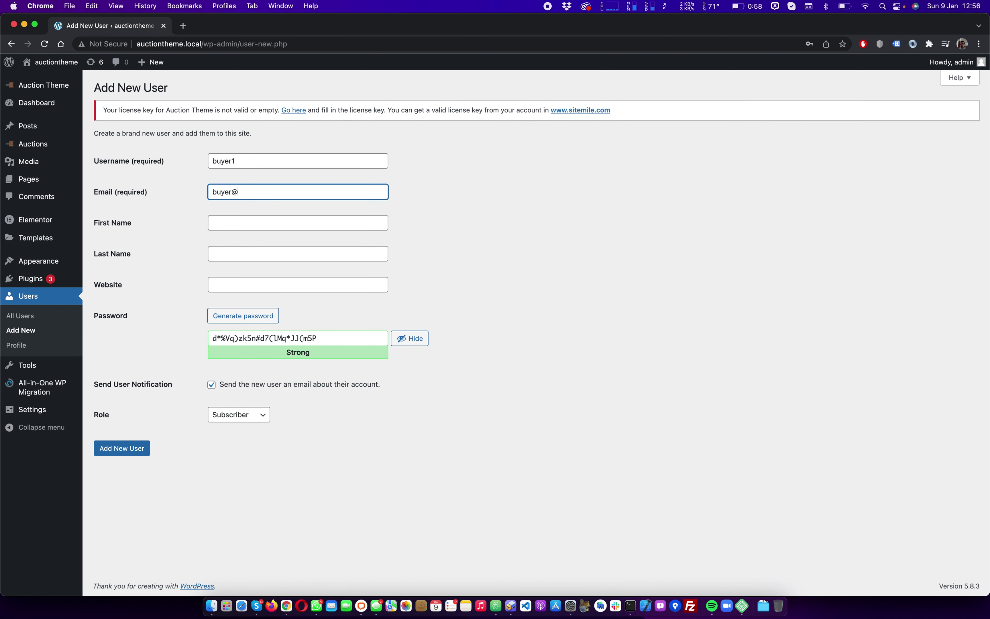
{"action": "key", "text": "Tab"}
{"action": "key", "text": "Tab"}
{"action": "key", "text": "Tab"}
{"action": "key", "text": "Tab"}
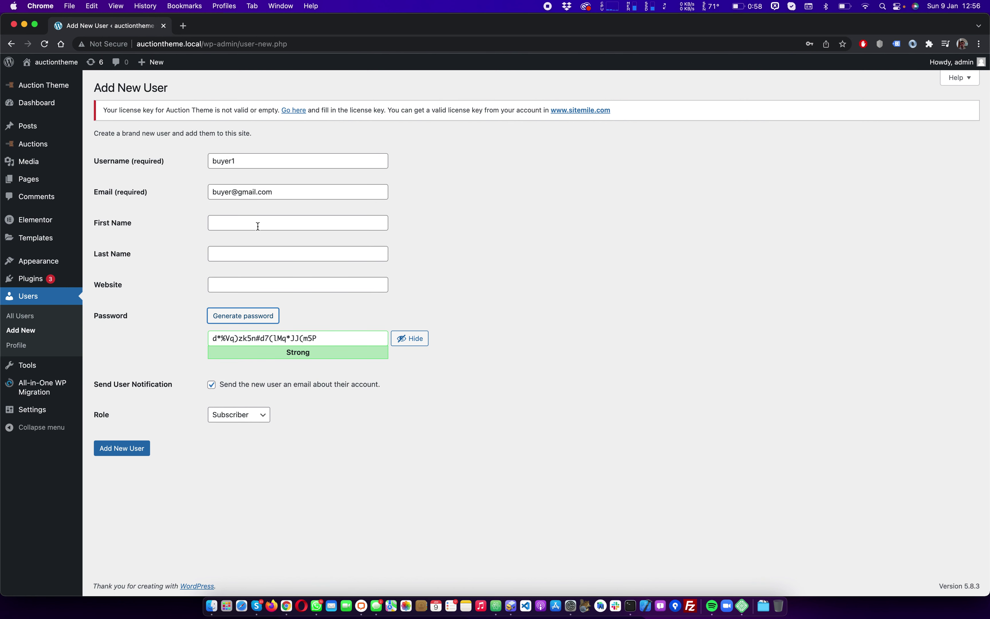
{"action": "key", "text": "Tab"}
{"action": "type", "text": "pa"}
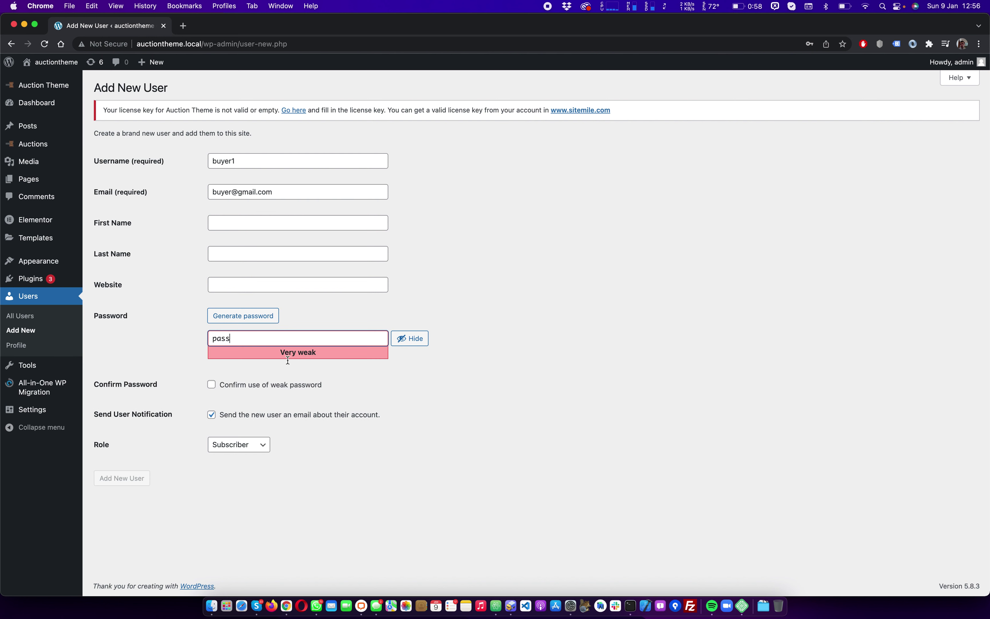
{"action": "left_click", "coordinate": [300, 385]}
{"action": "left_click", "coordinate": [118, 479]}
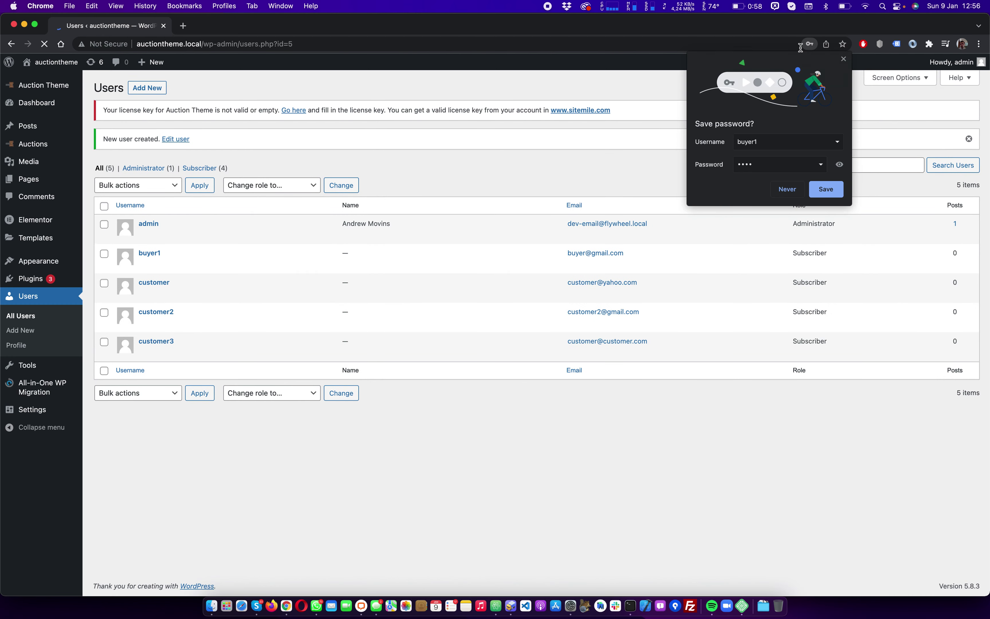
Log out of the admin account and dismiss the browser's save-password prompt
{"action": "mouse_move", "coordinate": [968, 61]}
{"action": "left_click", "coordinate": [916, 113]}
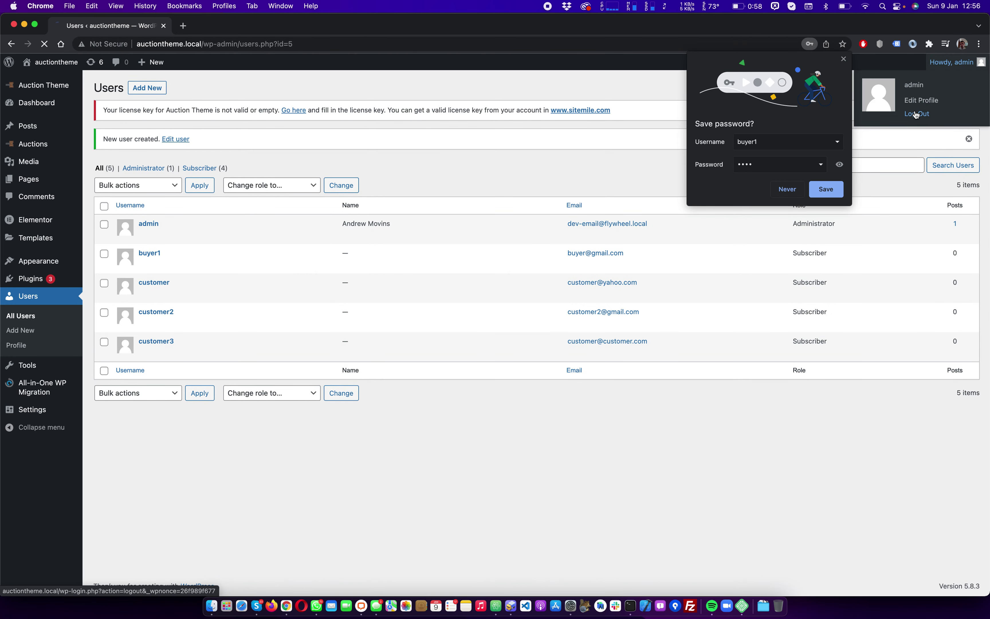
{"action": "left_click", "coordinate": [842, 61]}
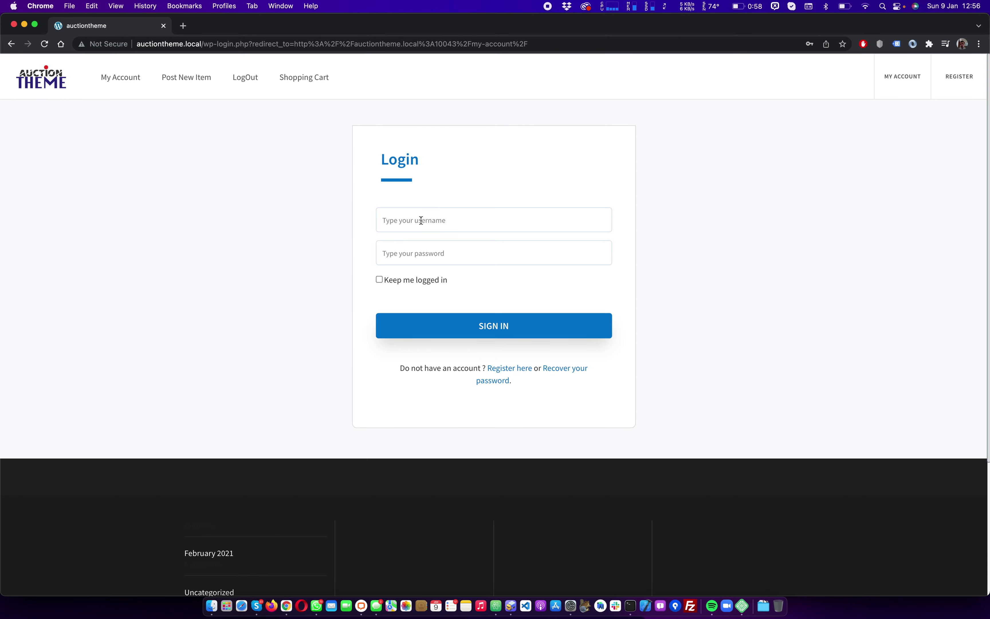
Sign in on the login form as buyer1 with the account password
{"action": "left_click", "coordinate": [429, 226]}
{"action": "type", "text": "buy"}
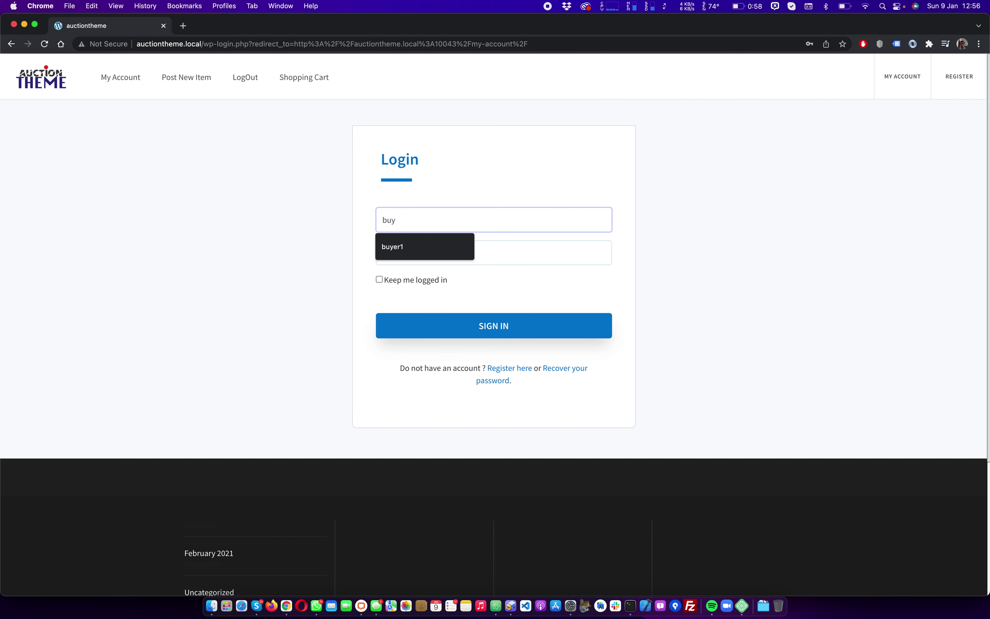
{"action": "type", "text": "er1"}
{"action": "key", "text": "Tab"}
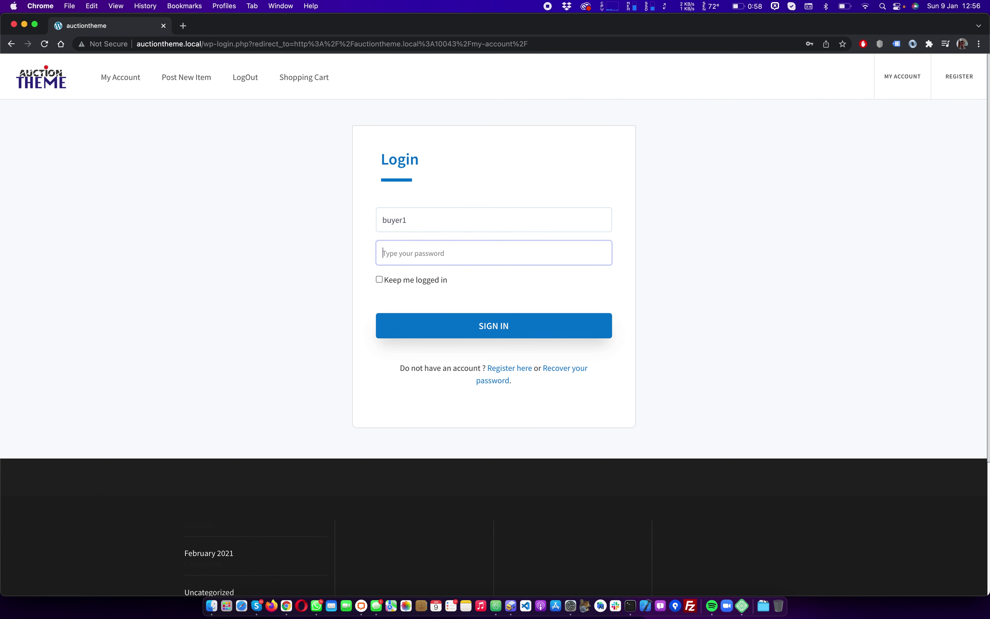
{"action": "type", "text": "••••"}
{"action": "left_click", "coordinate": [493, 330]}
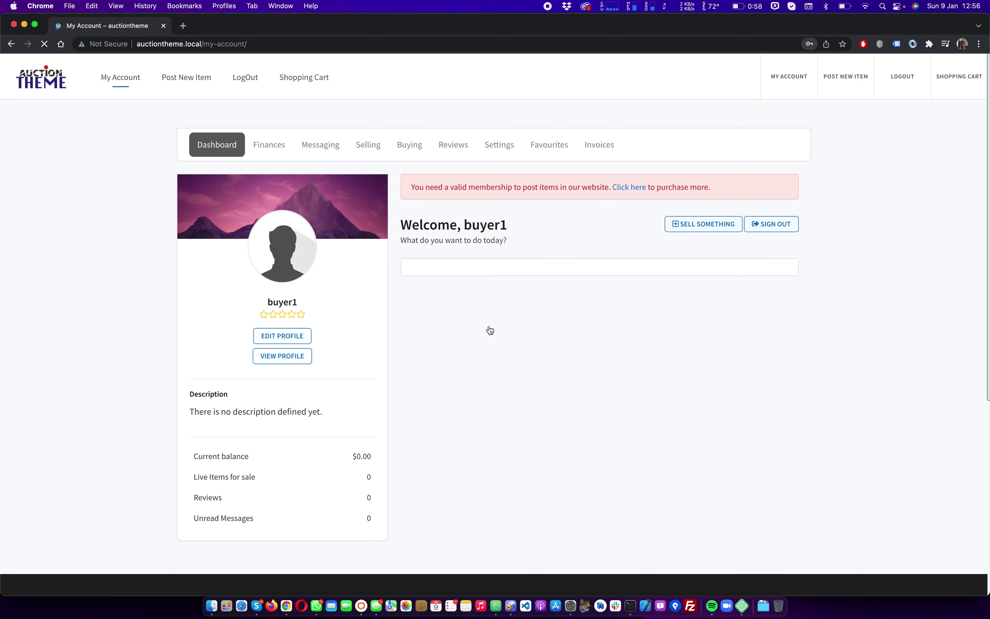
Save the buyer login, open Test item from an empty search, and buy a seat with PayPal
{"action": "left_click", "coordinate": [826, 189]}
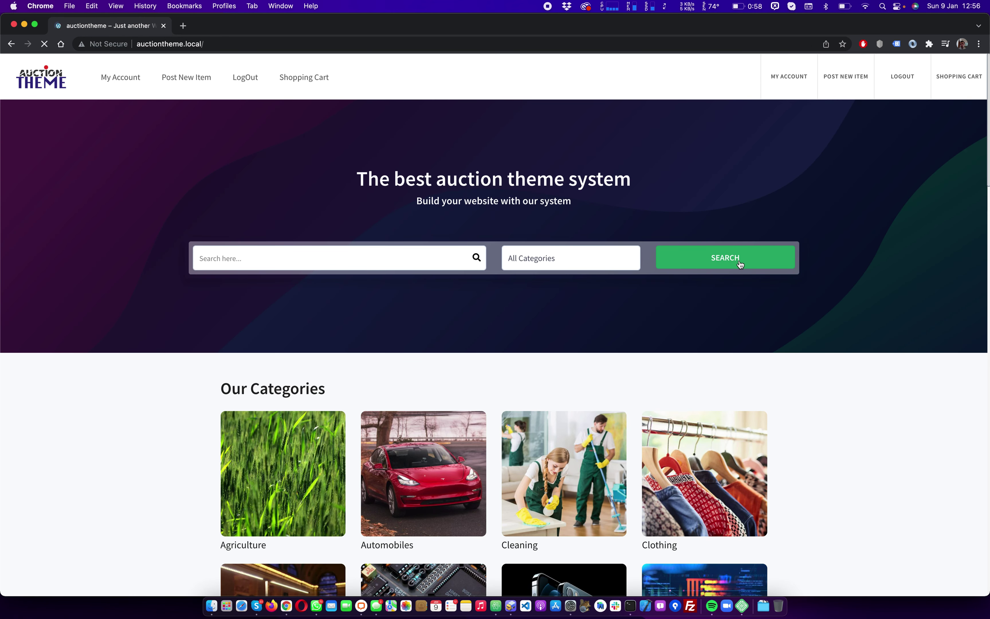
{"action": "left_click", "coordinate": [741, 264]}
{"action": "scroll", "coordinate": [474, 241], "scroll_direction": "down", "scroll_amount": 3}
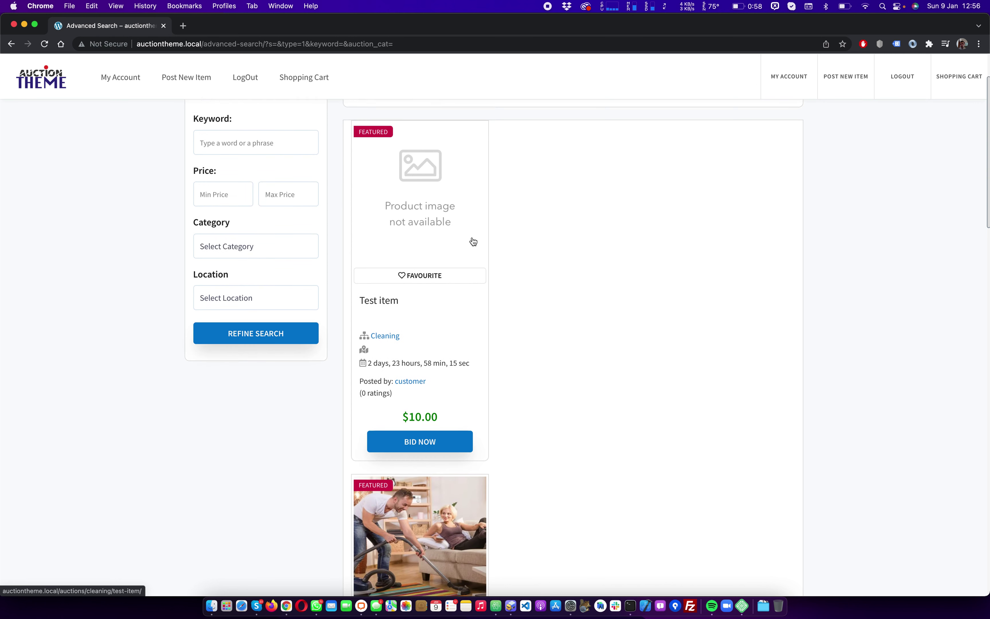
{"action": "left_click", "coordinate": [433, 196]}
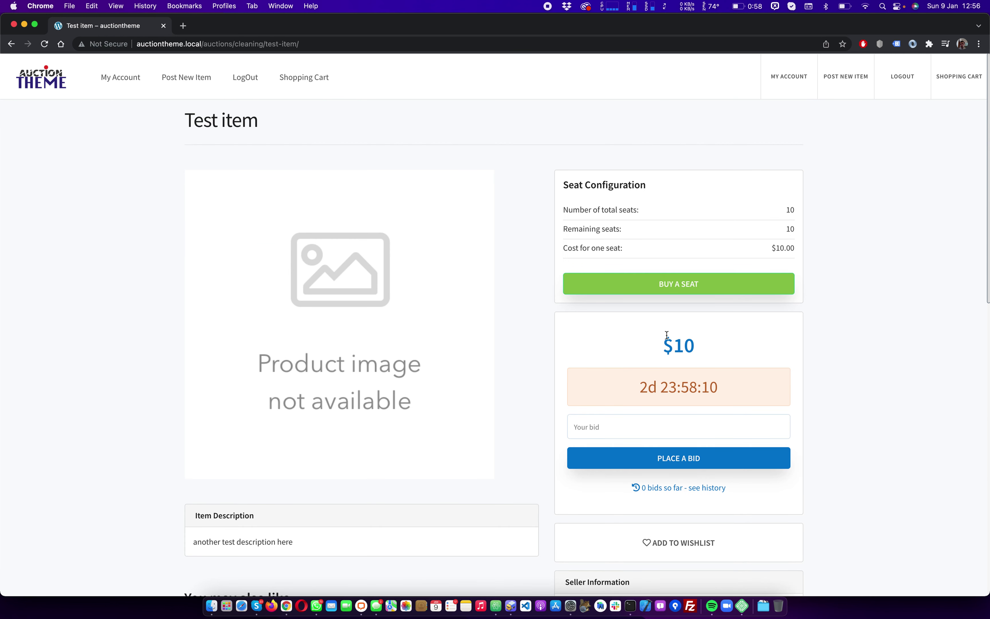
{"action": "left_click", "coordinate": [710, 282]}
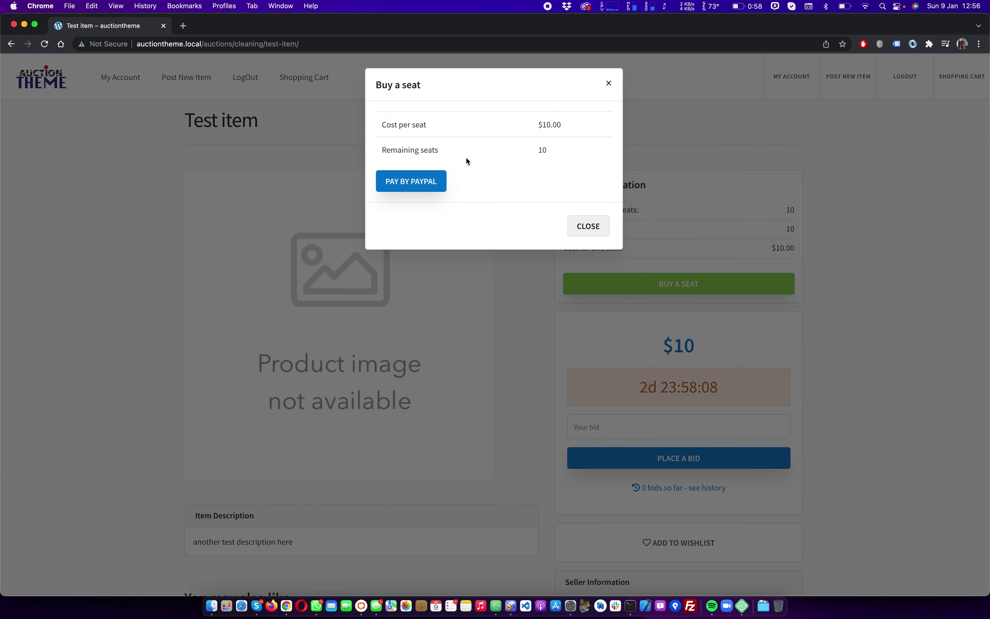
{"action": "left_click", "coordinate": [415, 181]}
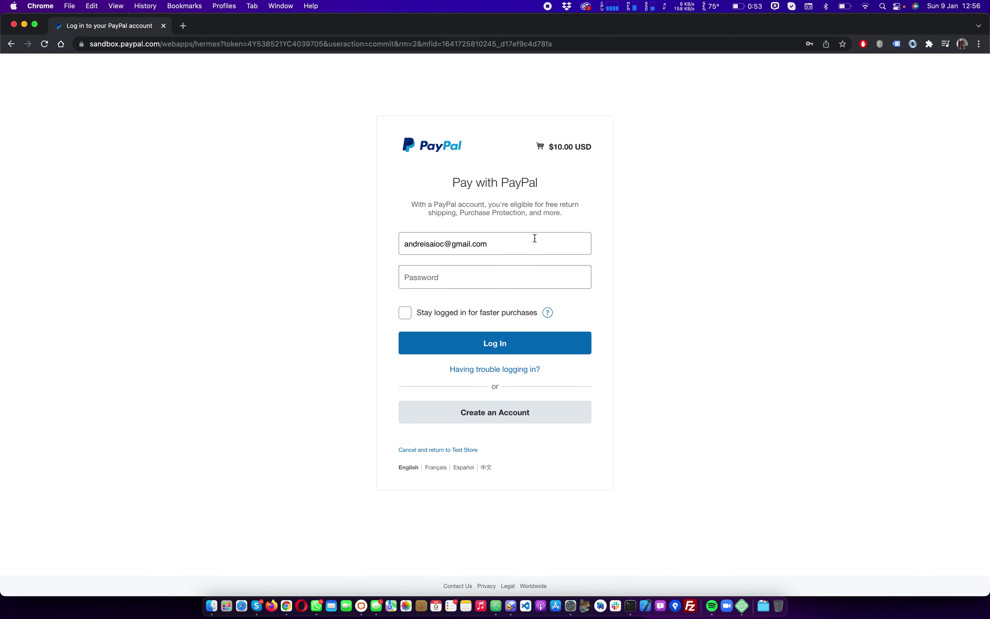
Log into PayPal sandbox with the saved buyer login, pay $10.00 USD to Test Store, and return
{"action": "left_click", "coordinate": [489, 237]}
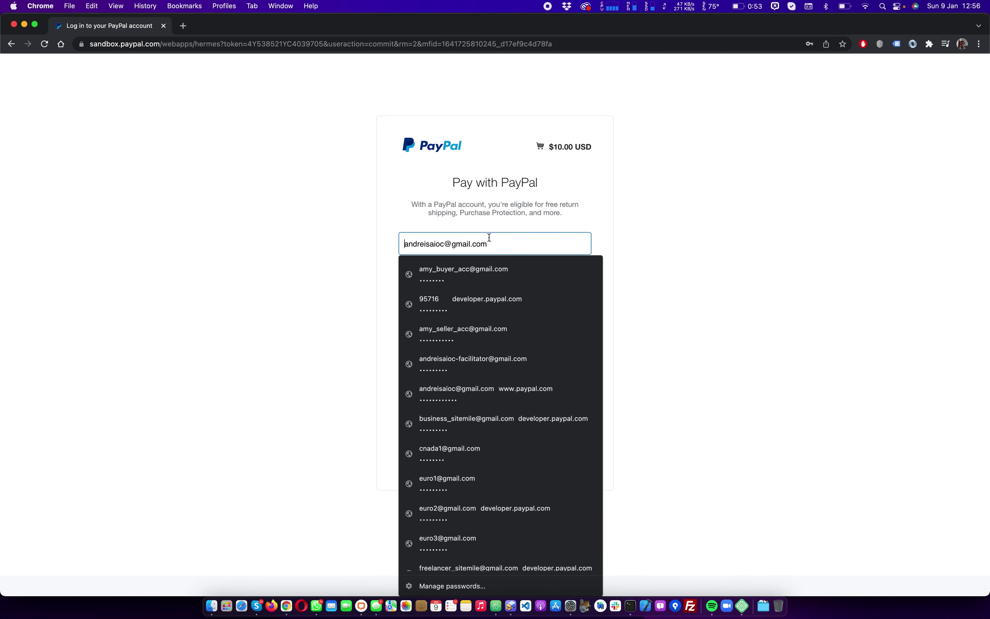
{"action": "left_click", "coordinate": [518, 266]}
{"action": "left_click", "coordinate": [504, 343]}
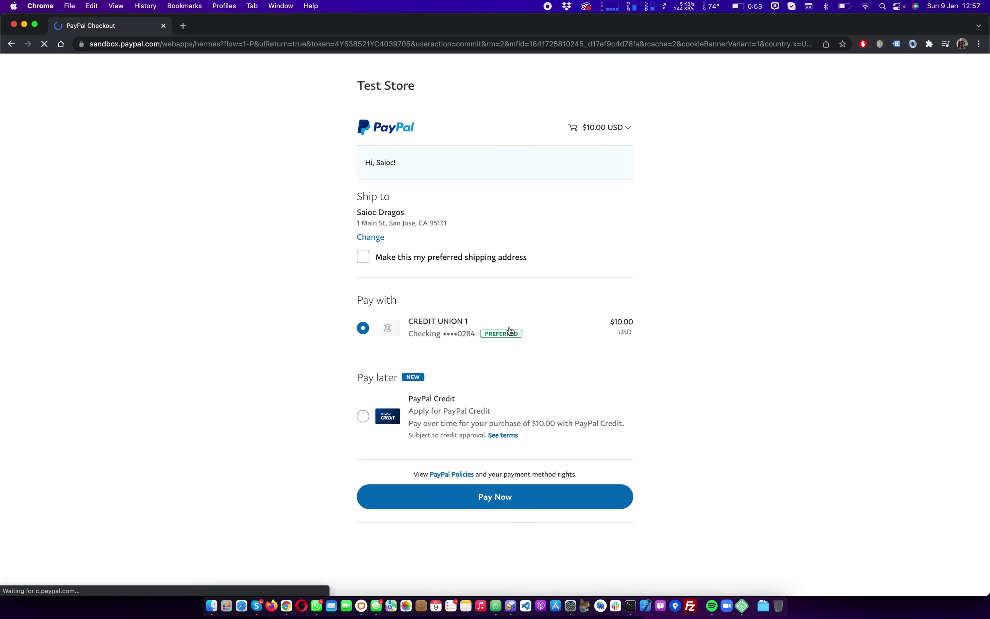
{"action": "left_click", "coordinate": [517, 518]}
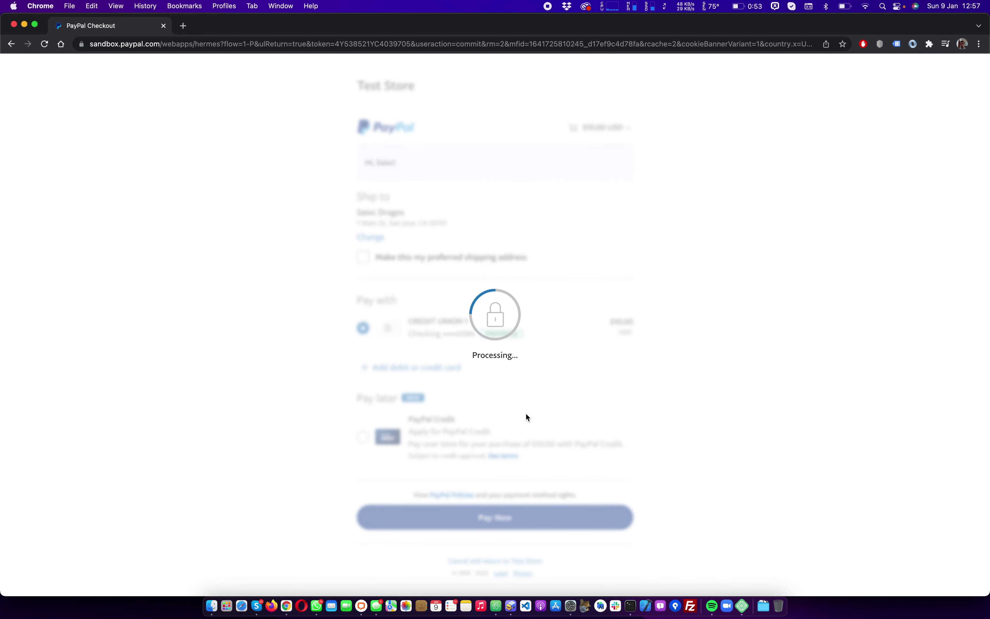
{"action": "left_click", "coordinate": [493, 483]}
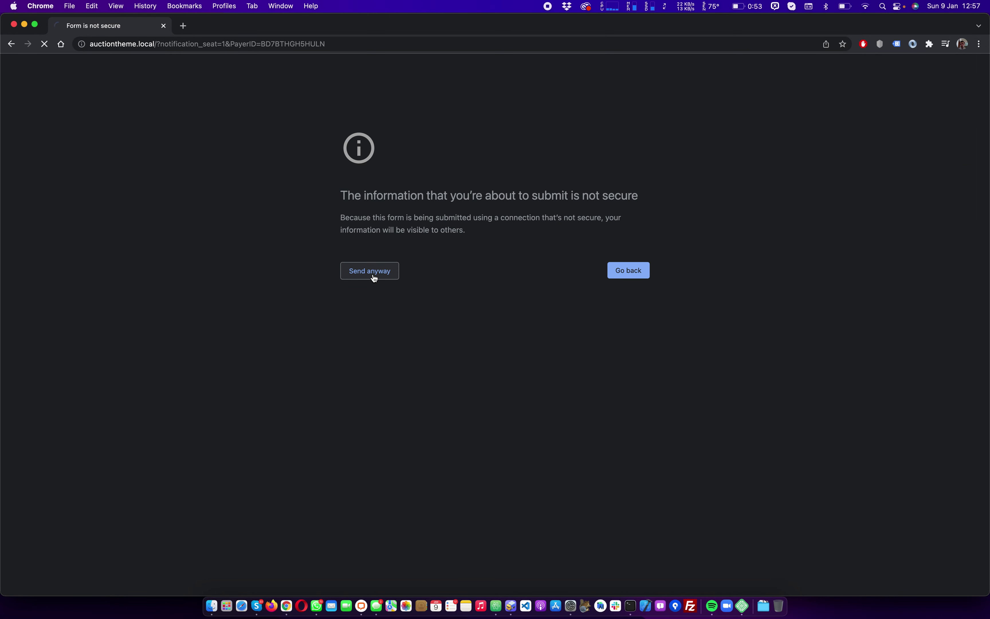
Continue past the insecure-form warning and place a $19 bid on Test item
{"action": "left_click", "coordinate": [374, 277]}
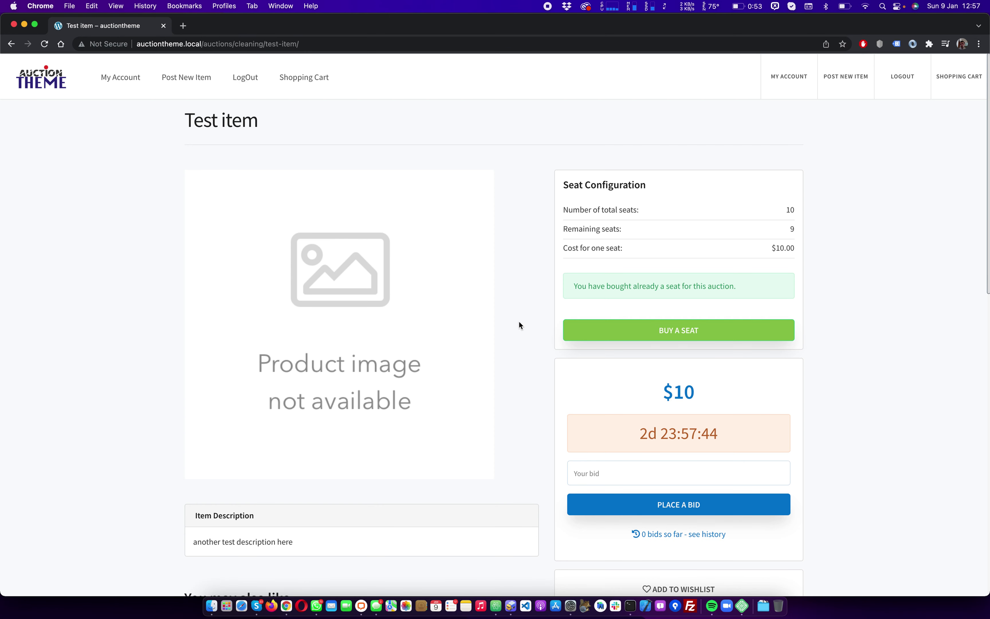
{"action": "left_click_drag", "start_coordinate": [755, 287], "coordinate": [558, 287]}
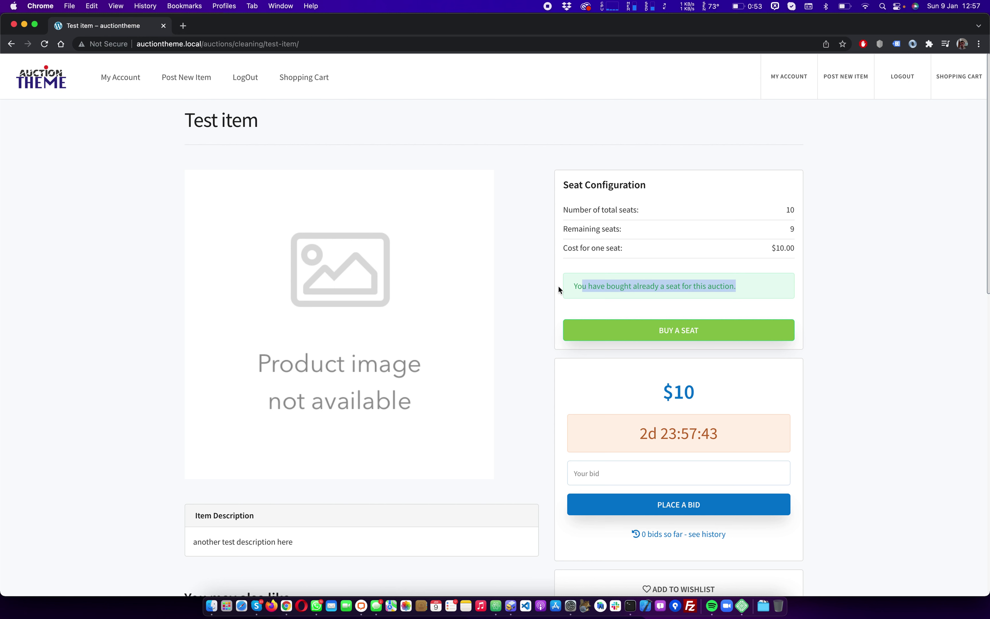
{"action": "left_click", "coordinate": [695, 472]}
{"action": "type", "text": "1"}
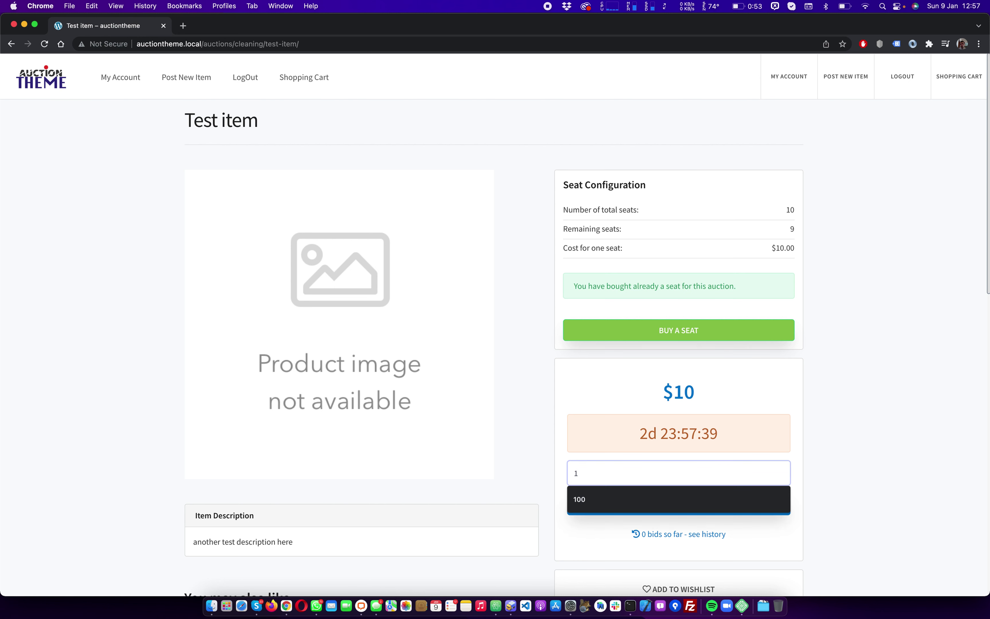
{"action": "type", "text": "9"}
{"action": "left_click", "coordinate": [722, 507]}
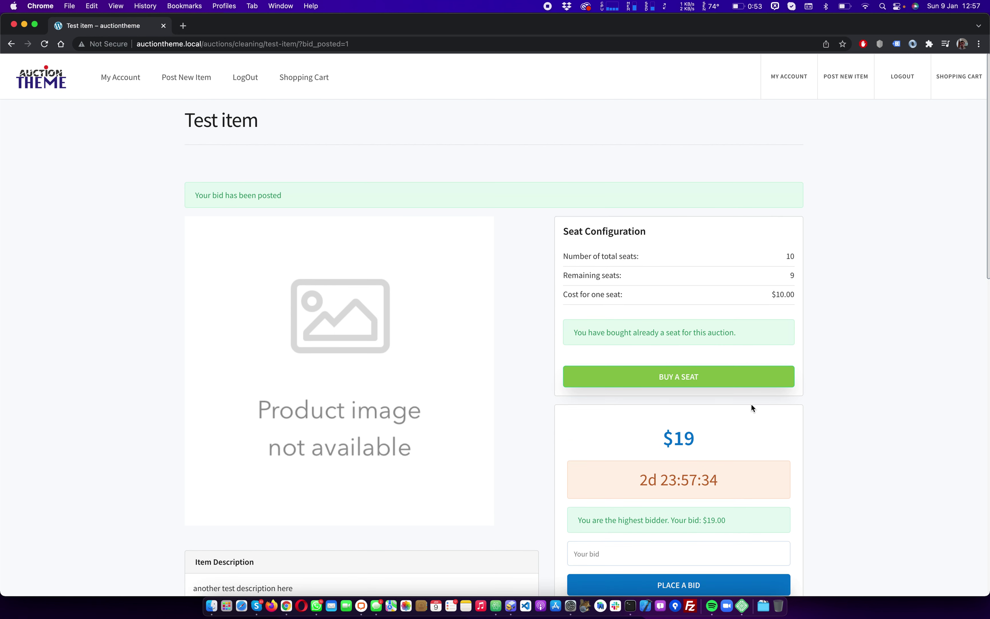
{"action": "left_click_drag", "start_coordinate": [288, 199], "coordinate": [179, 197]}
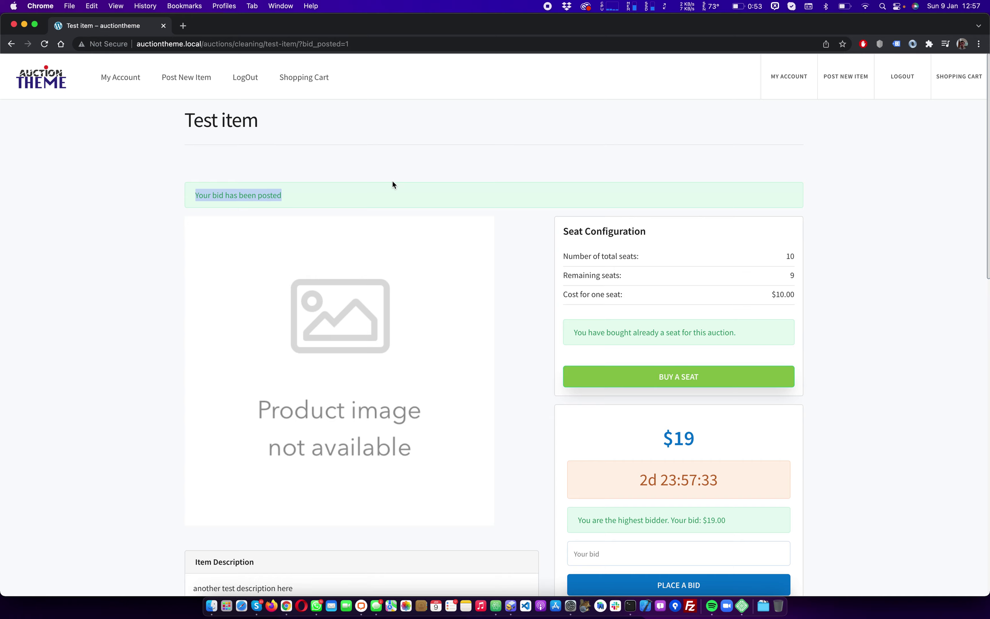
{"action": "scroll", "coordinate": [393, 185], "scroll_direction": "down", "scroll_amount": 5}
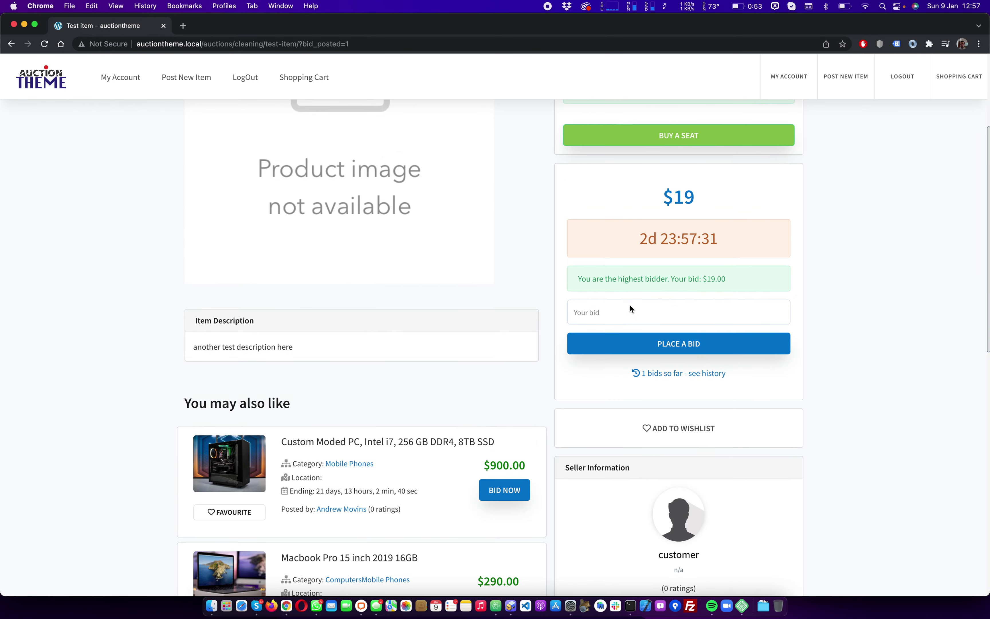
{"action": "scroll", "coordinate": [630, 305], "scroll_direction": "down", "scroll_amount": 4}
{"action": "scroll", "coordinate": [629, 310], "scroll_direction": "up", "scroll_amount": 10}
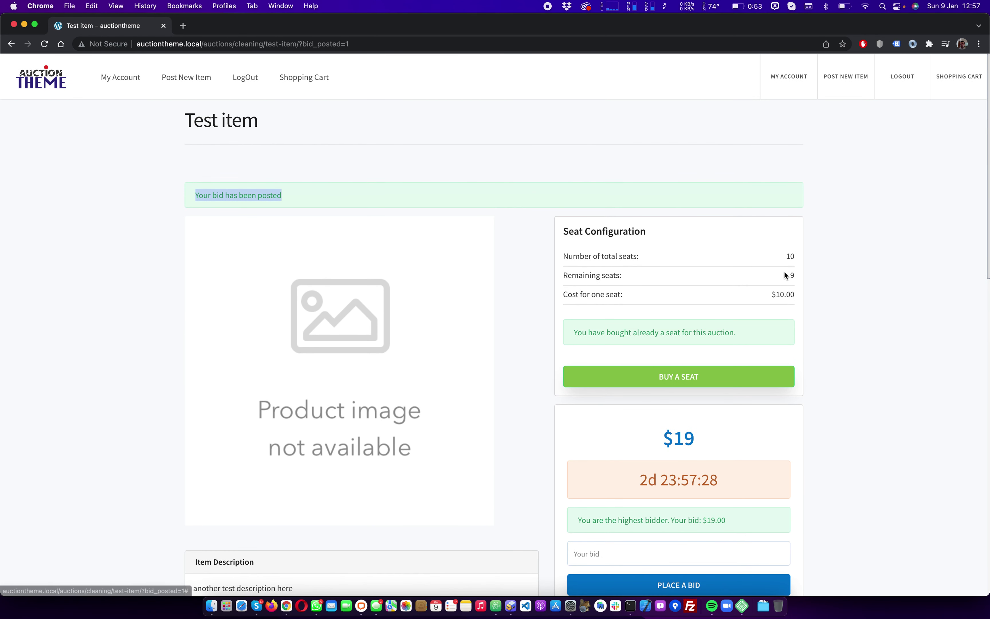
{"action": "left_click_drag", "start_coordinate": [785, 272], "coordinate": [792, 273]}
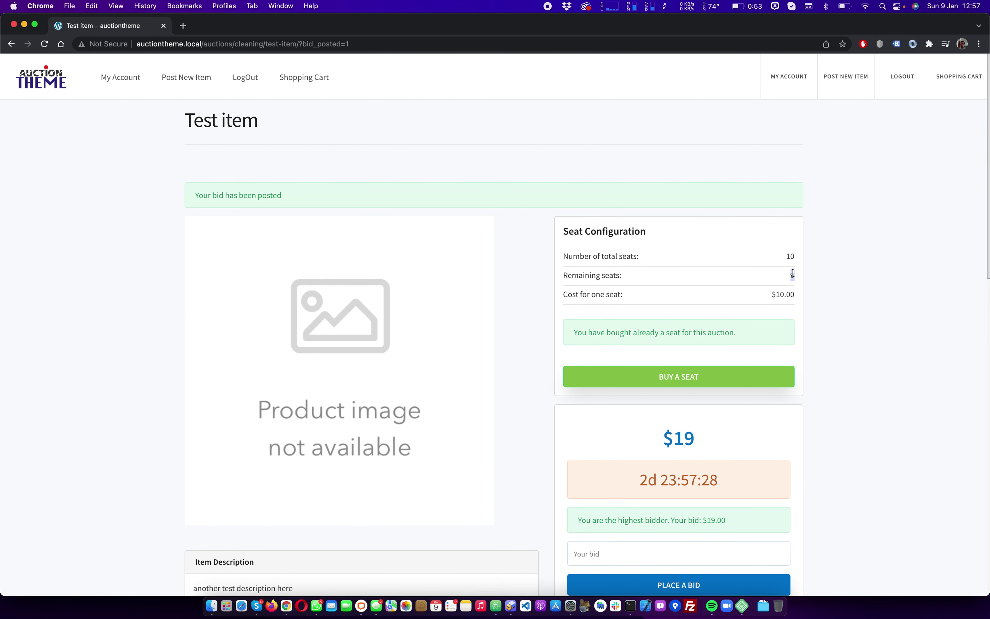
{"action": "double_click", "coordinate": [790, 254]}
{"action": "left_click", "coordinate": [843, 275]}
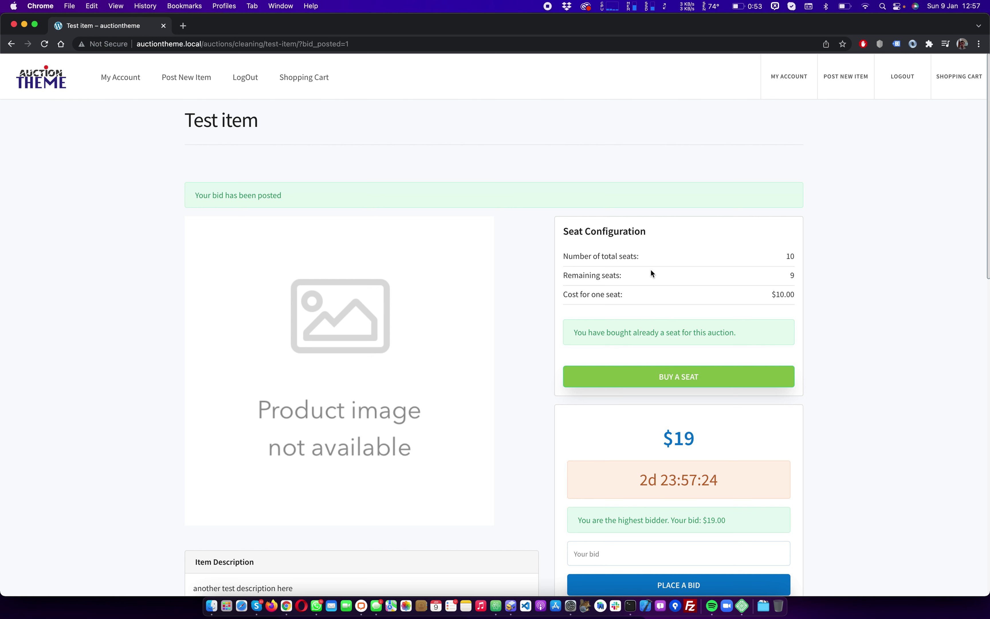